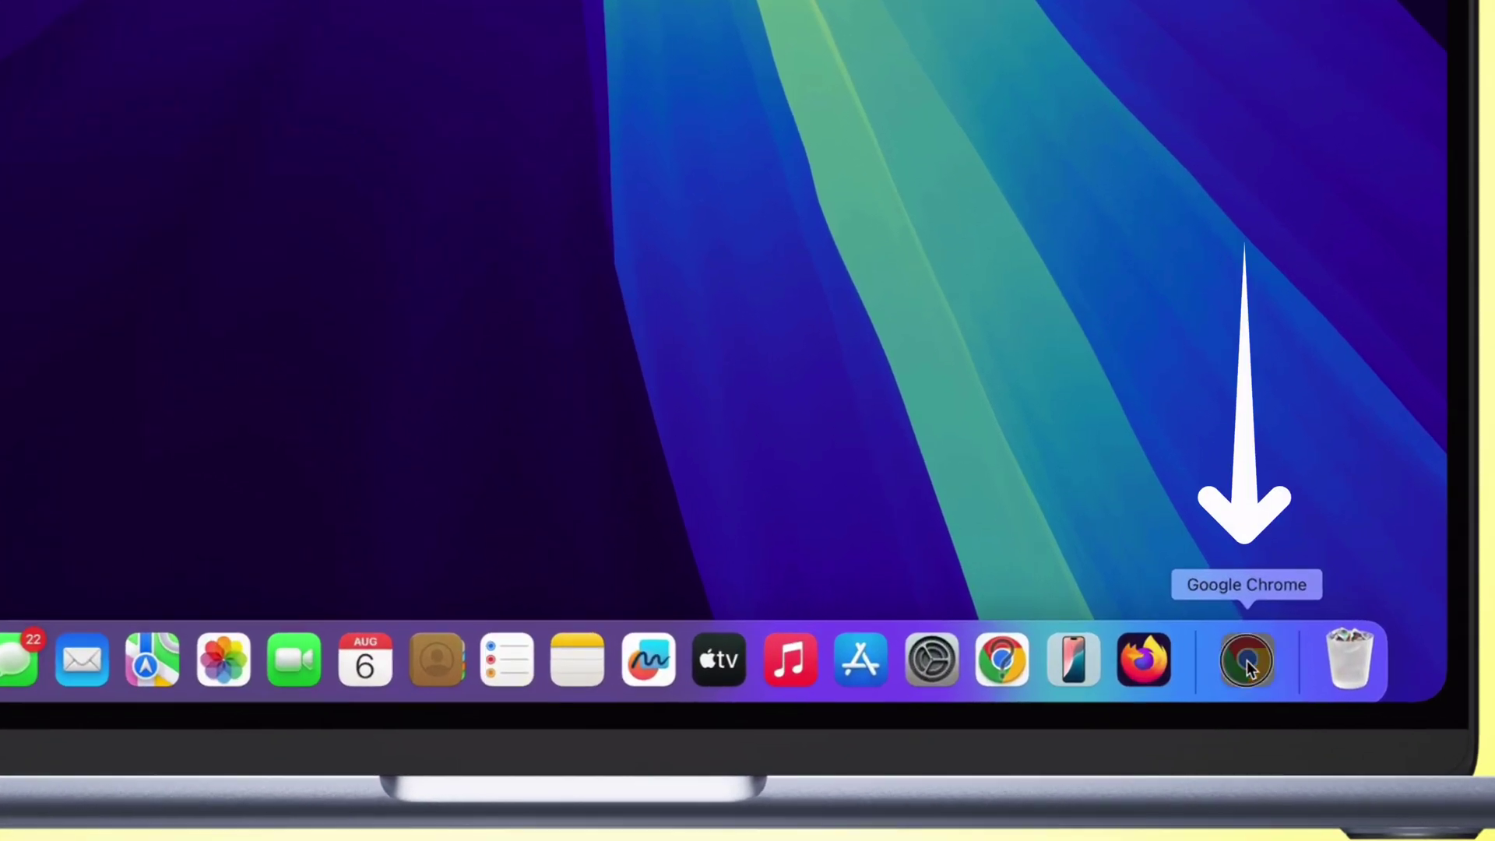
- Turn on 2-Step Verification from the Google Account Security page in Chrome
{"action": "left_click", "coordinate": [1247, 662]}
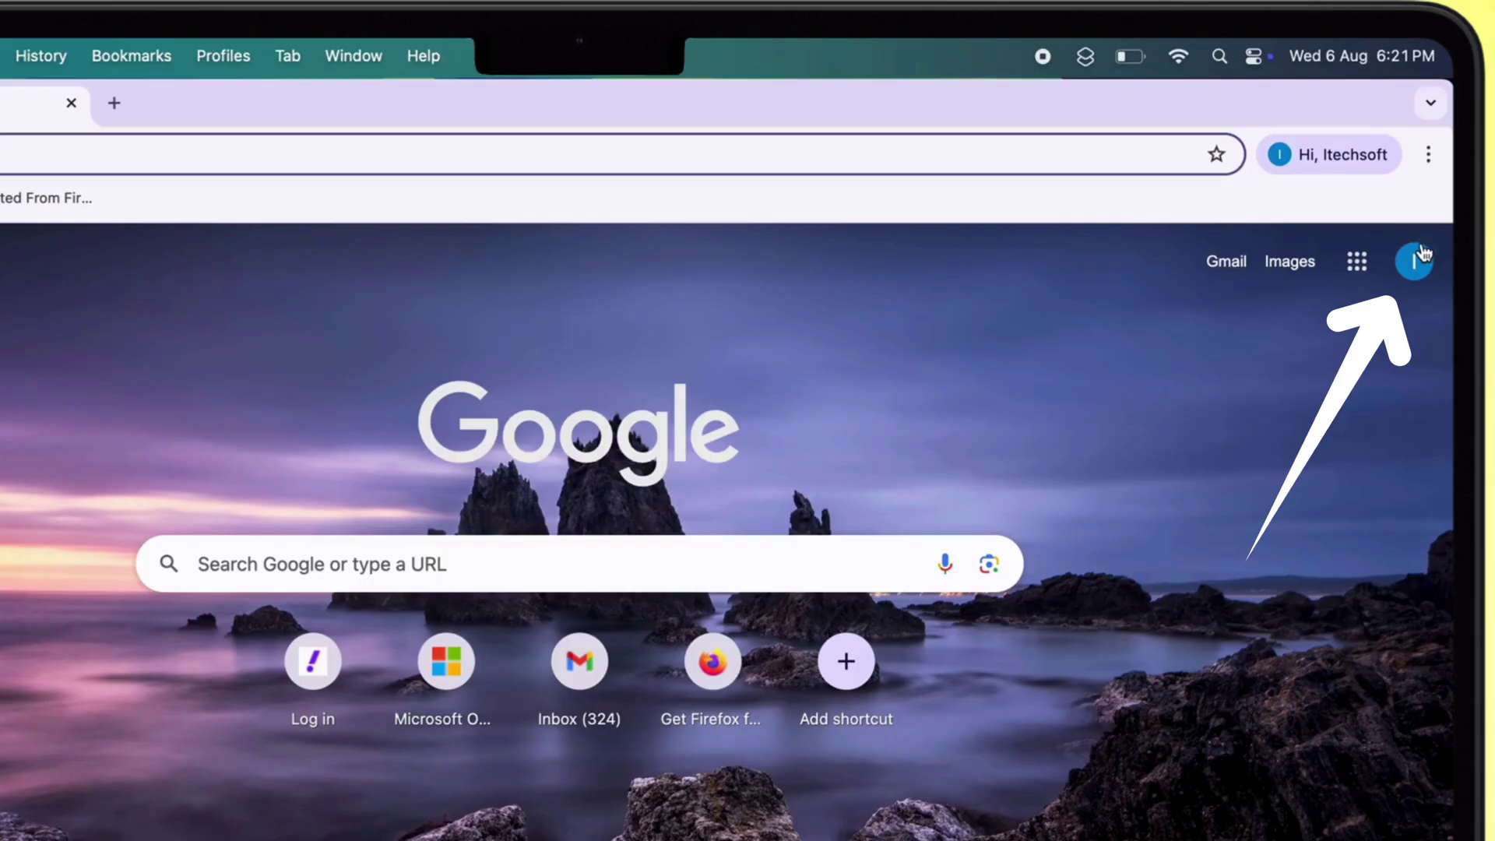
{"action": "left_click", "coordinate": [1415, 260]}
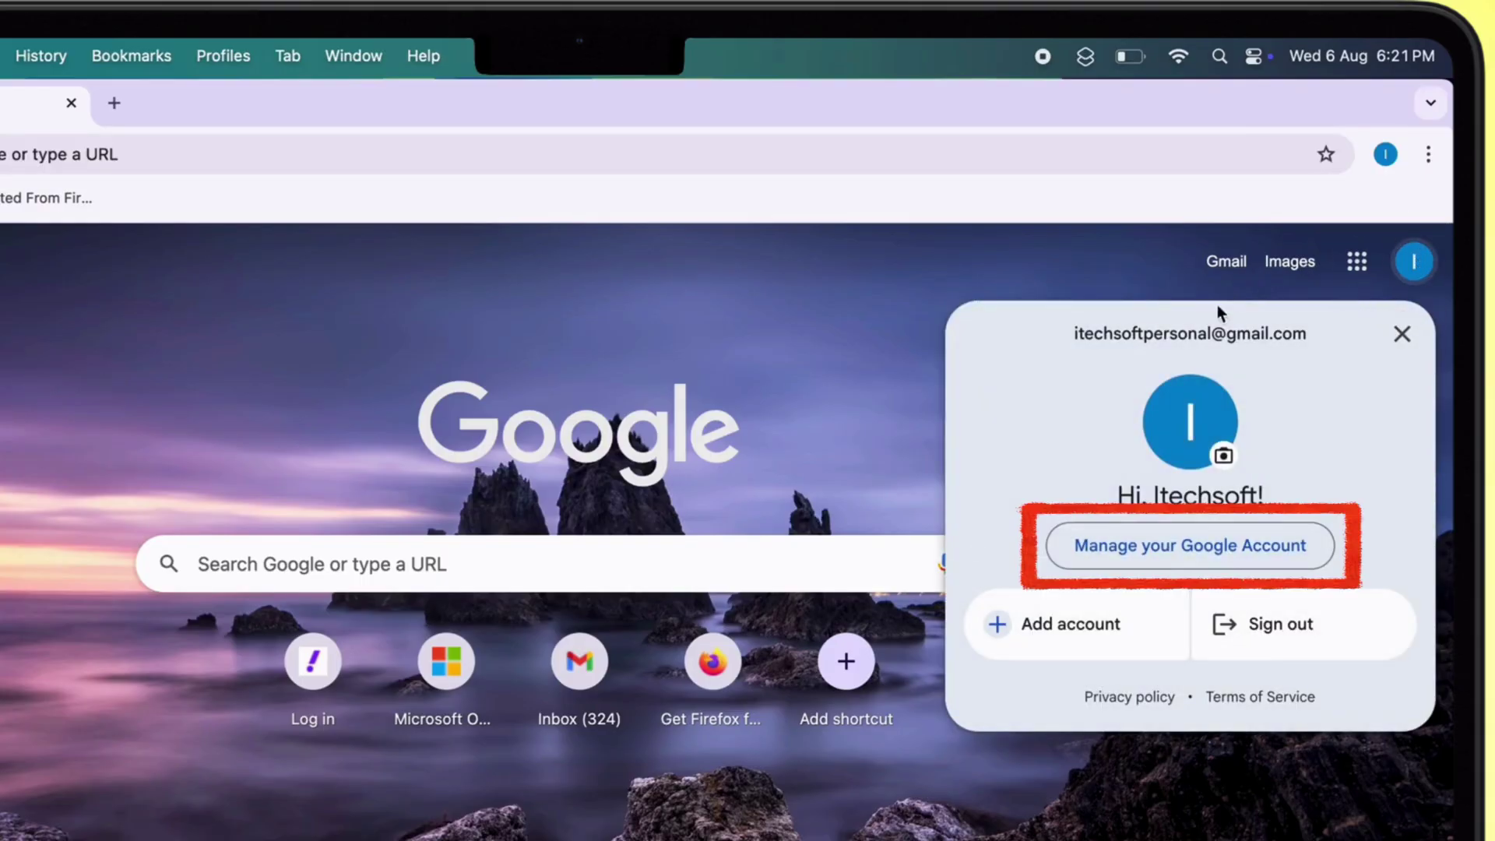
{"action": "left_click", "coordinate": [1204, 544]}
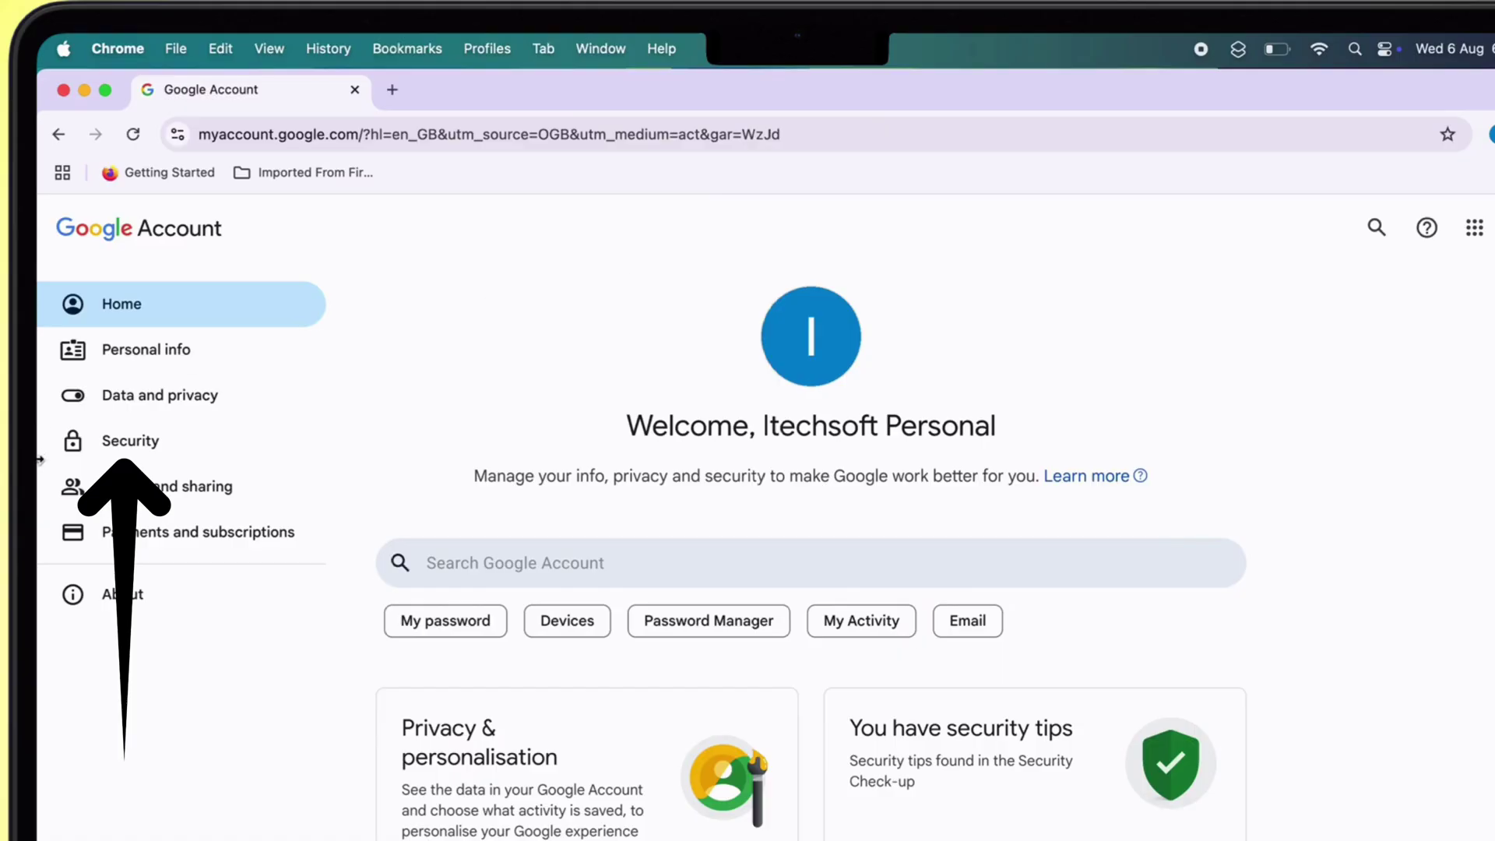
{"action": "left_click", "coordinate": [126, 448]}
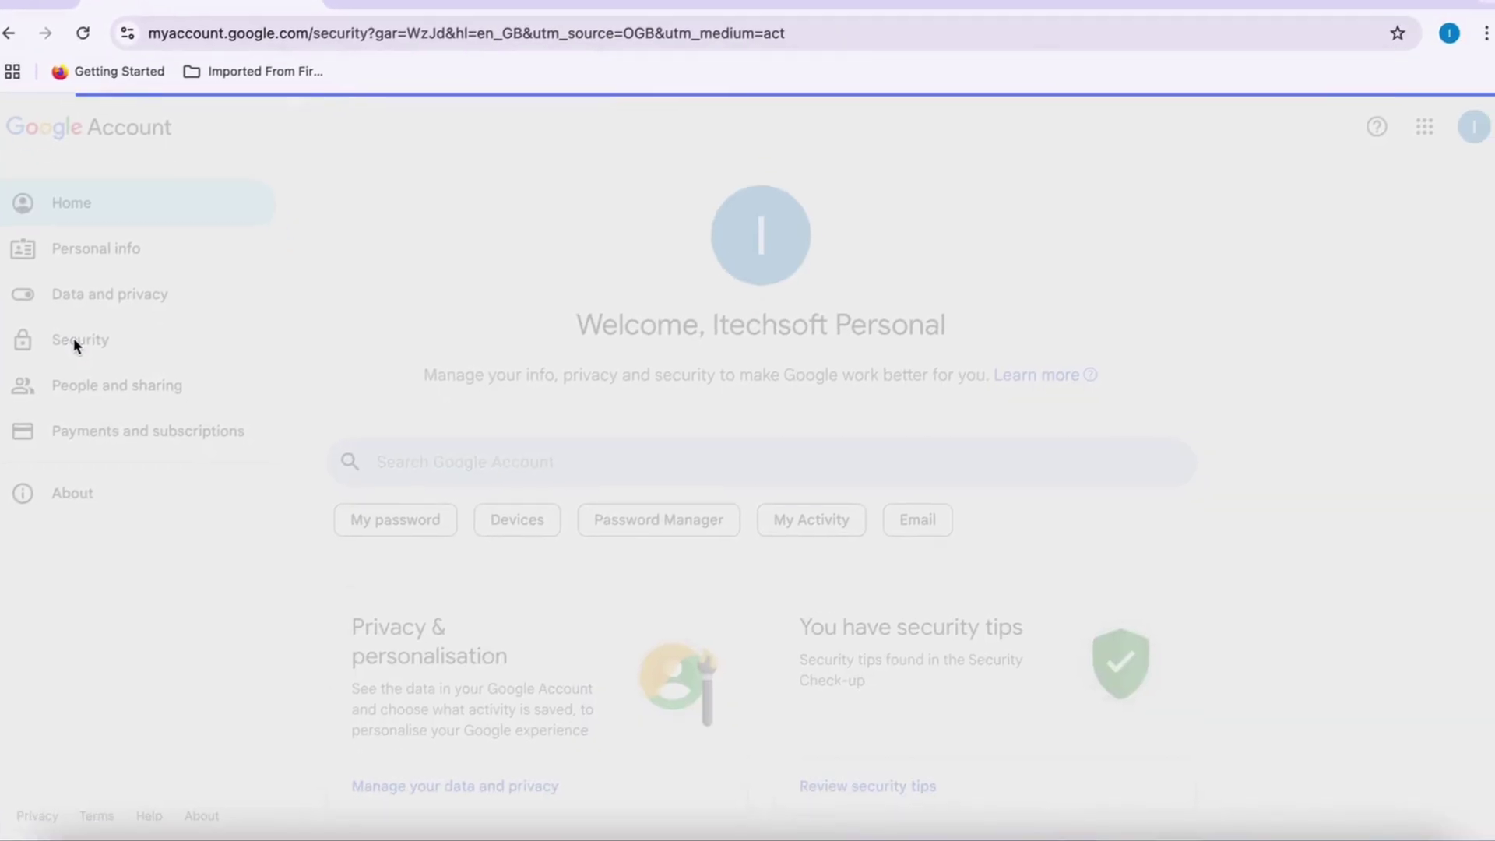
{"action": "scroll", "coordinate": [571, 435], "scroll_direction": "down", "scroll_amount": 1}
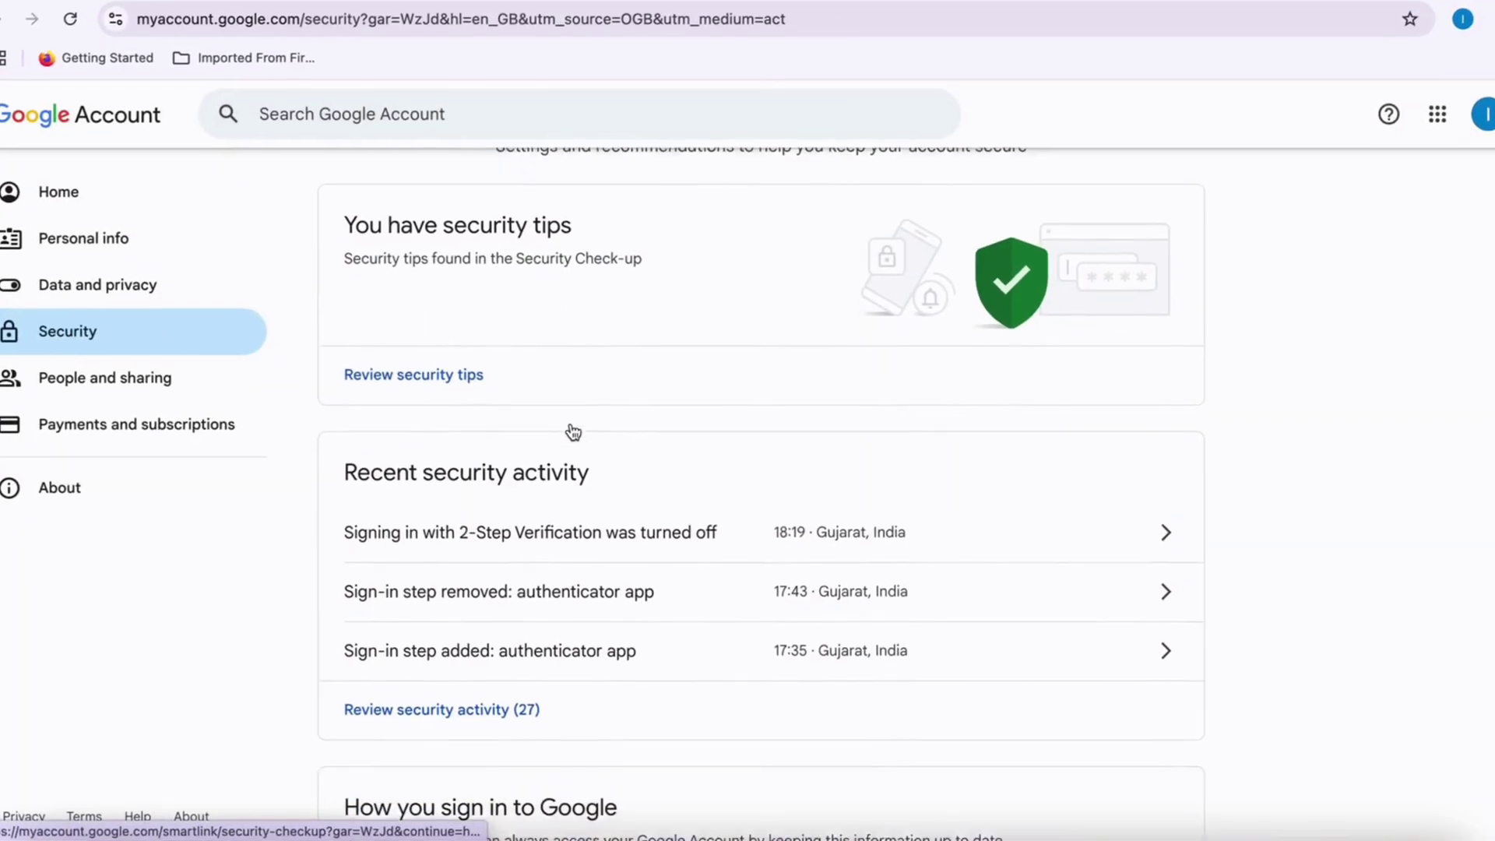
{"action": "scroll", "coordinate": [548, 391], "scroll_direction": "down", "scroll_amount": 2}
{"action": "scroll", "coordinate": [548, 379], "scroll_direction": "down", "scroll_amount": 2}
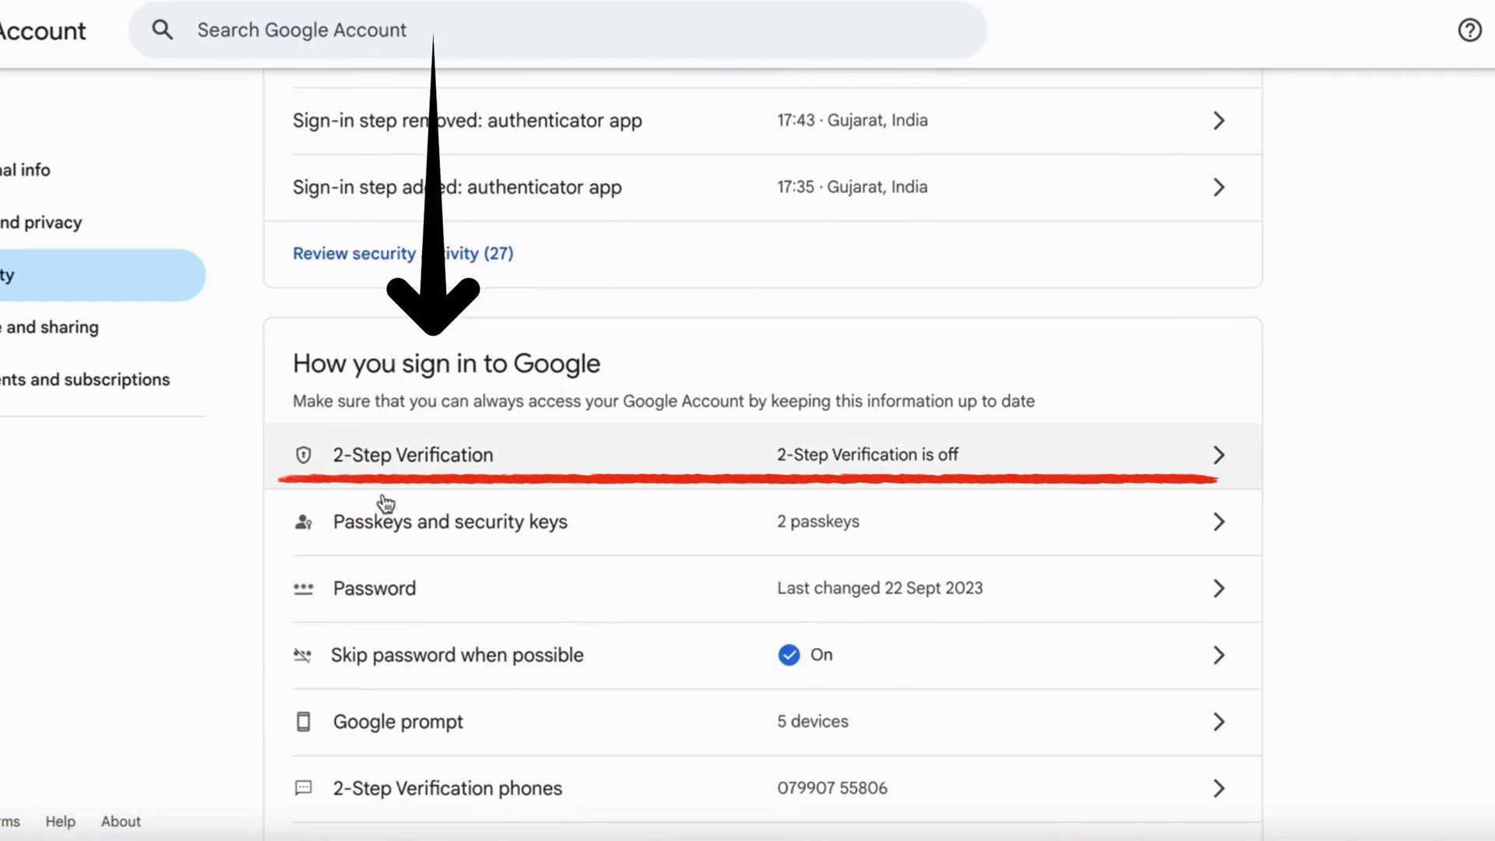
{"action": "left_click", "coordinate": [699, 461]}
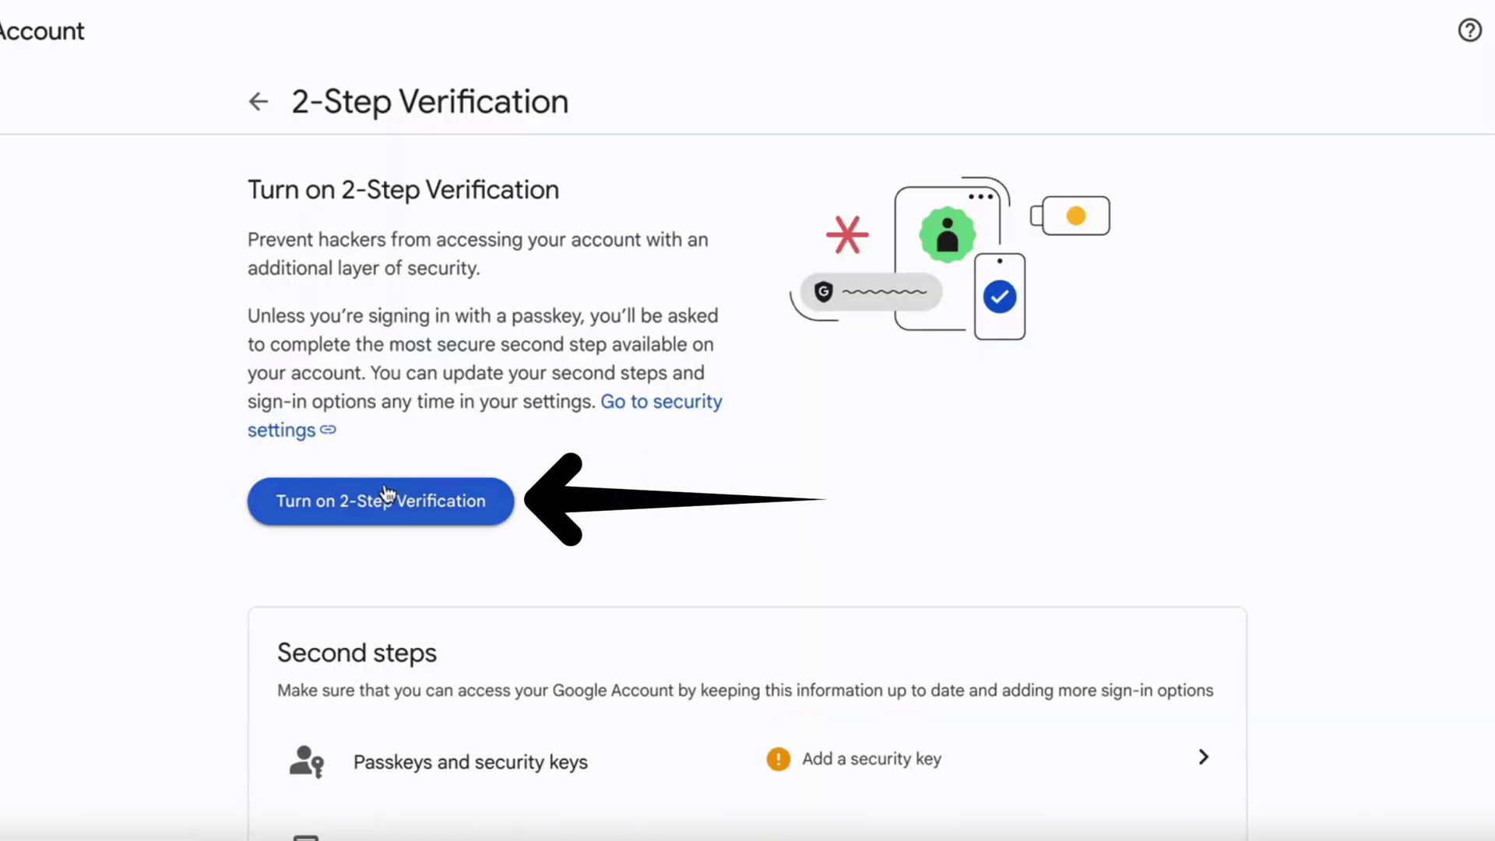
{"action": "left_click", "coordinate": [387, 511]}
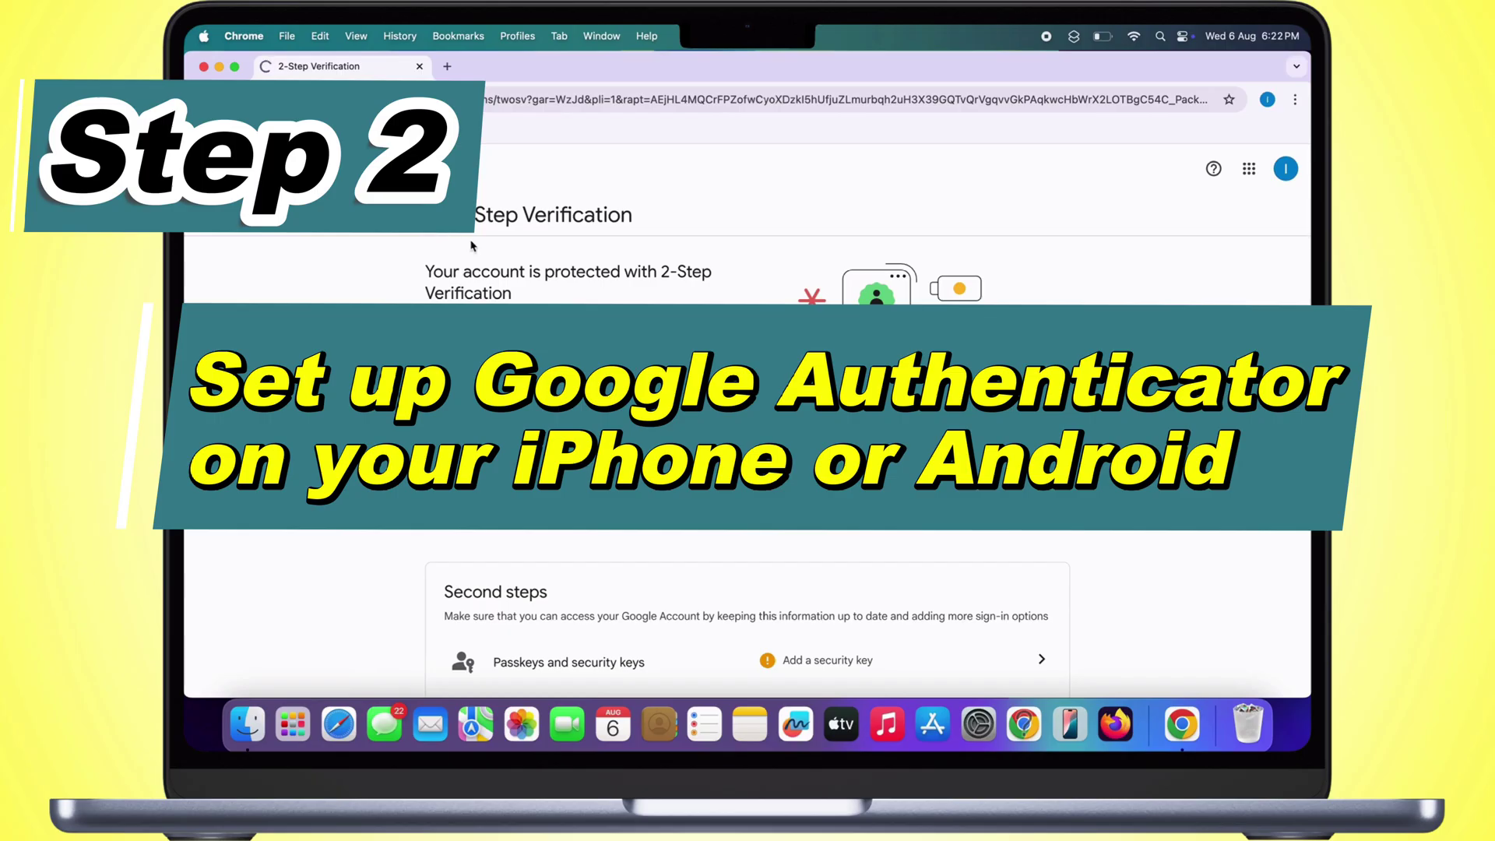
- Open the Authenticator sign-in option under Security and start setup to display the pairing QR code
{"action": "left_click", "coordinate": [443, 214]}
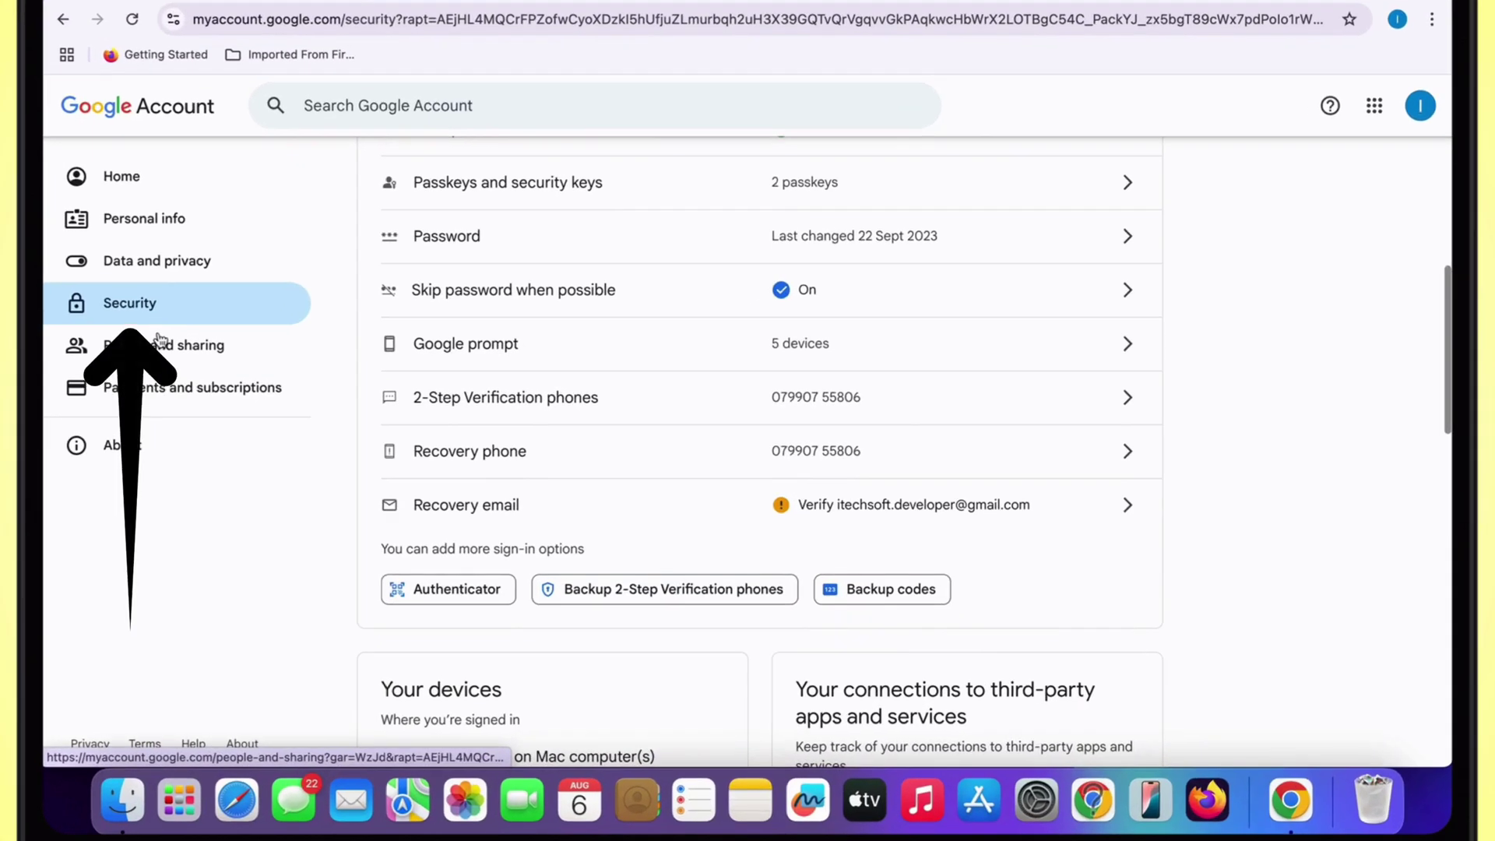
{"action": "left_click", "coordinate": [152, 315]}
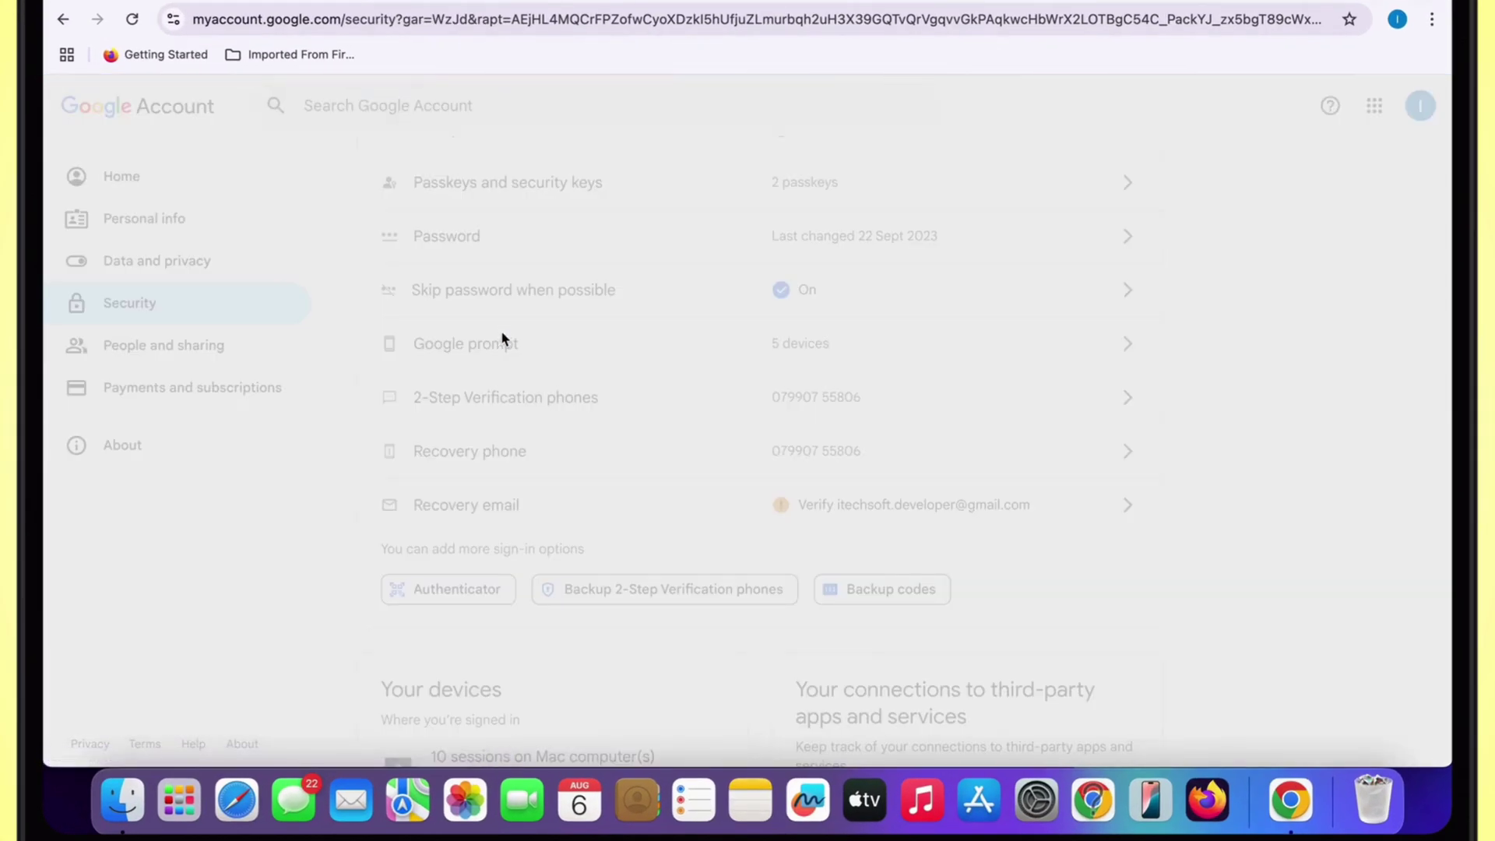
{"action": "scroll", "coordinate": [517, 418], "scroll_direction": "down", "scroll_amount": 1}
{"action": "scroll", "coordinate": [518, 417], "scroll_direction": "down", "scroll_amount": 1}
{"action": "scroll", "coordinate": [514, 415], "scroll_direction": "down", "scroll_amount": 3}
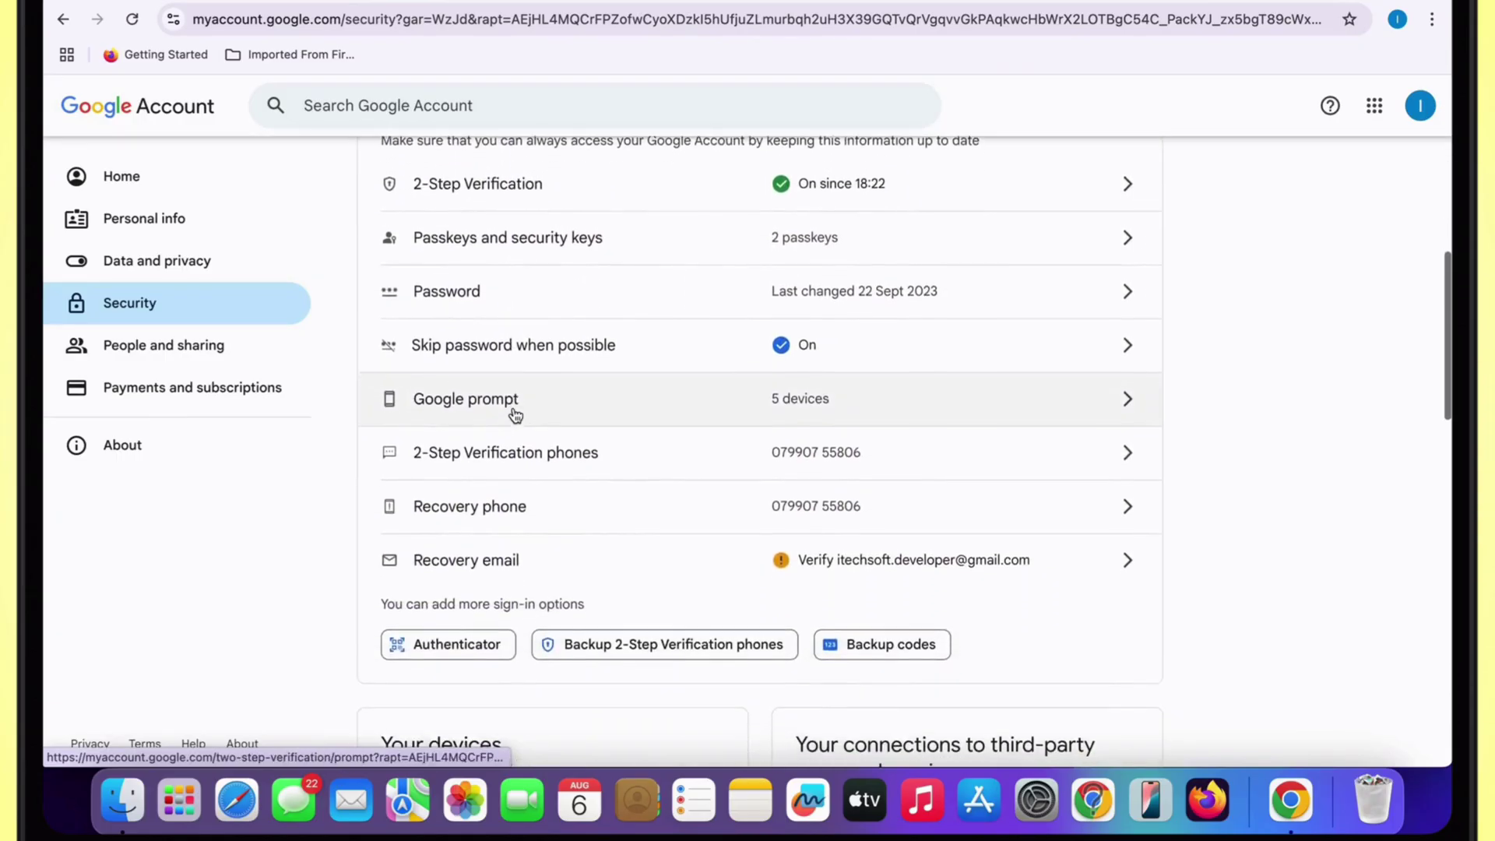
{"action": "scroll", "coordinate": [514, 415], "scroll_direction": "down", "scroll_amount": 1}
{"action": "left_click", "coordinate": [439, 591]}
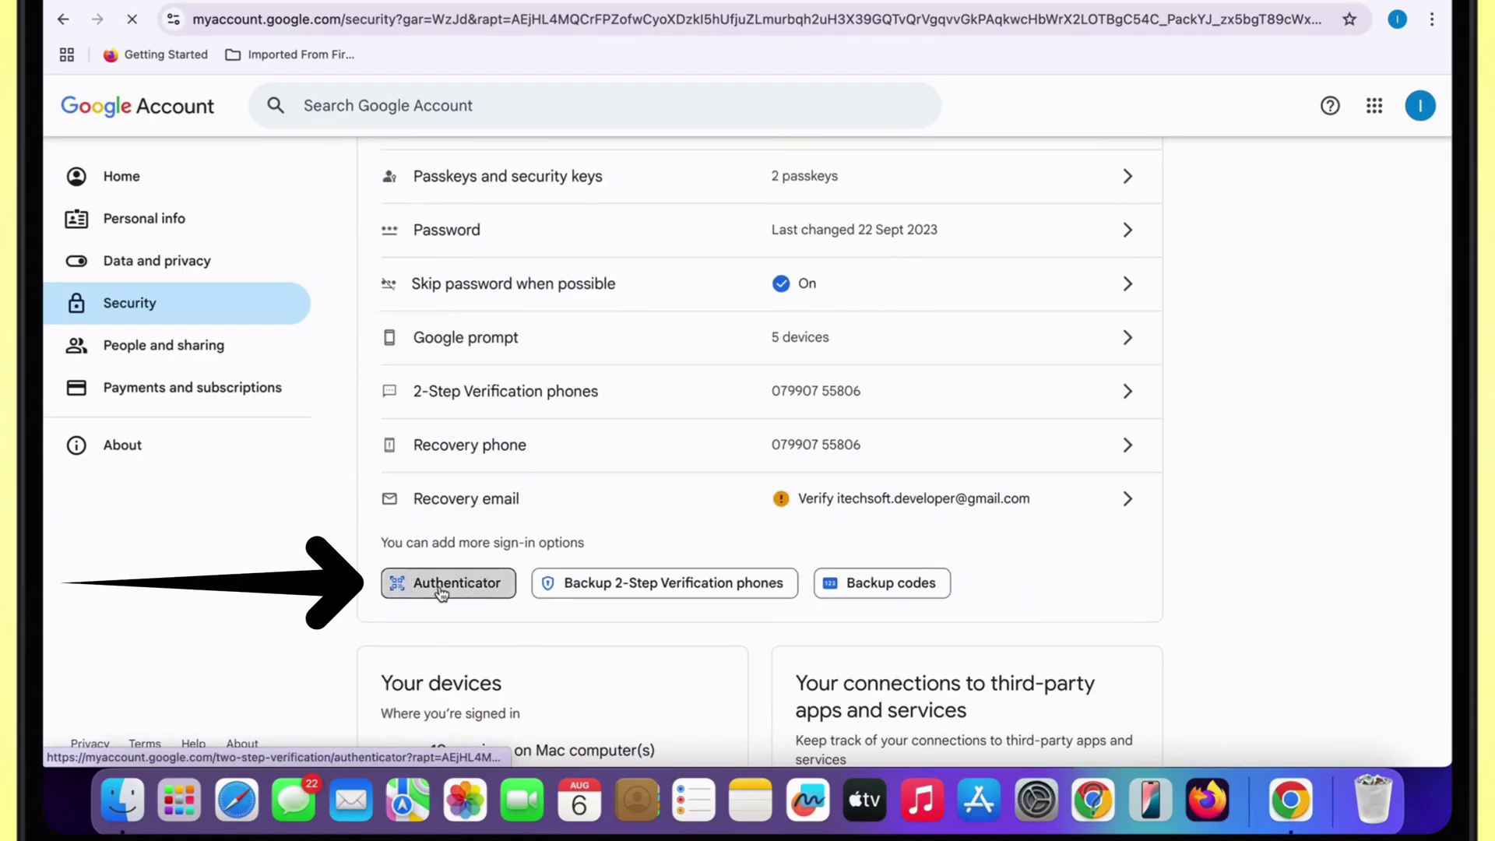
{"action": "left_click", "coordinate": [430, 398]}
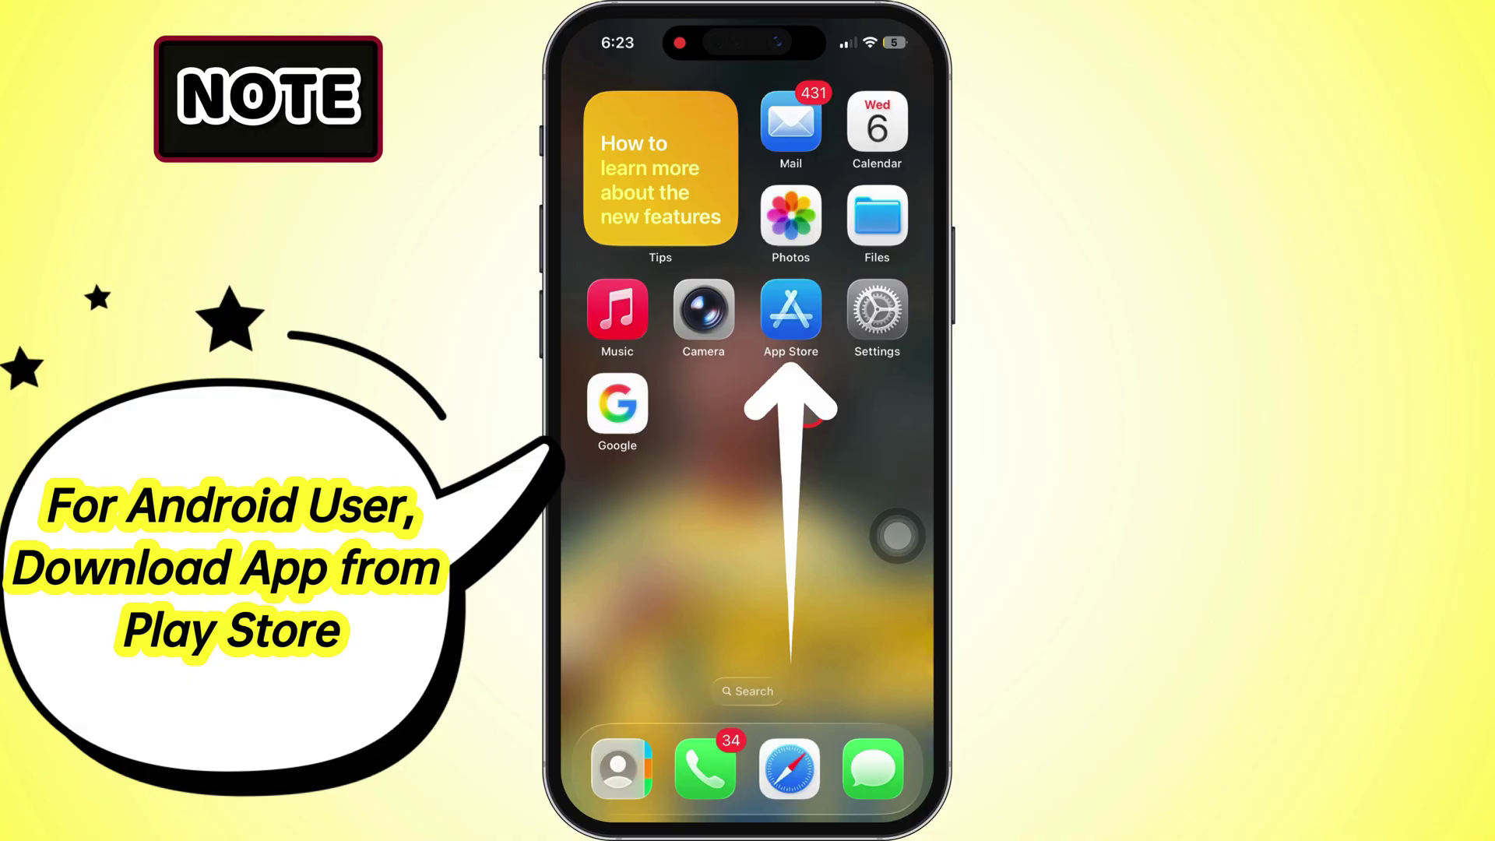
- Search the App Store for Google Authenticator and download it
{"action": "left_click", "coordinate": [790, 309]}
{"action": "left_click", "coordinate": [761, 775]}
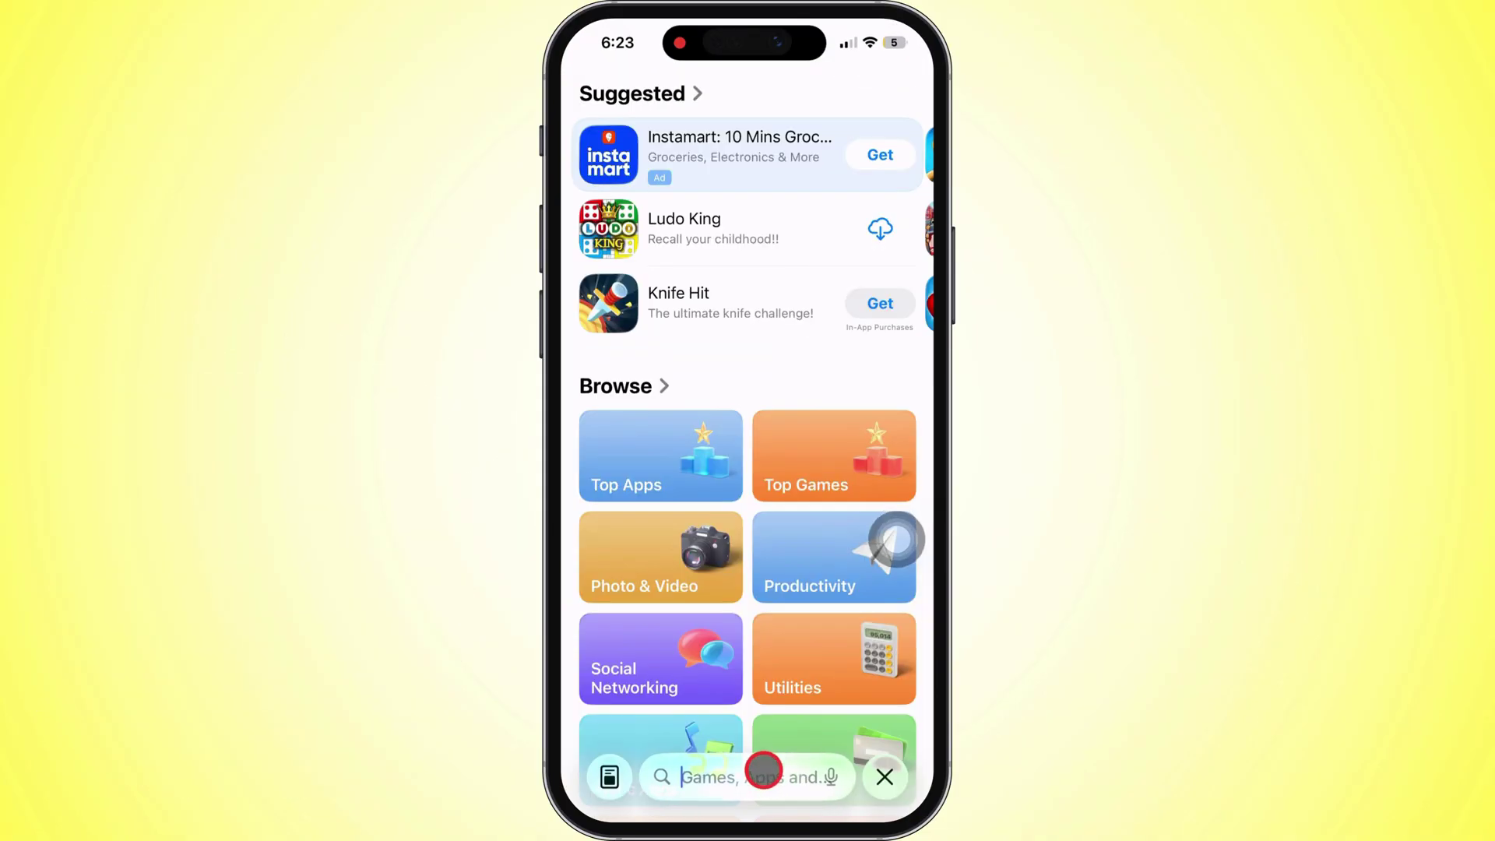
{"action": "type", "text": "G"}
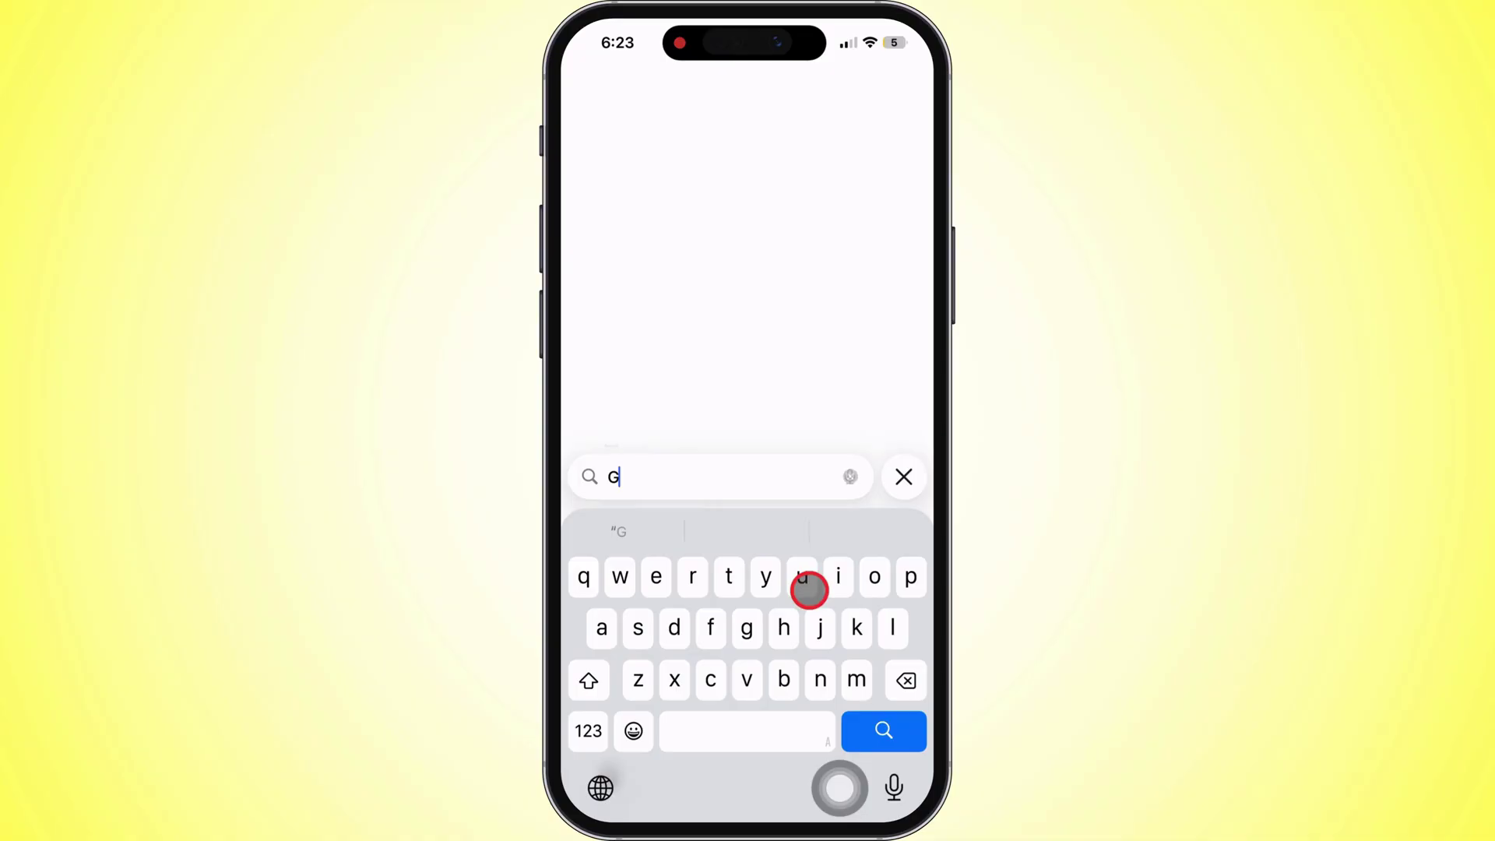
{"action": "type", "text": "oogle a"}
{"action": "left_click", "coordinate": [765, 135]}
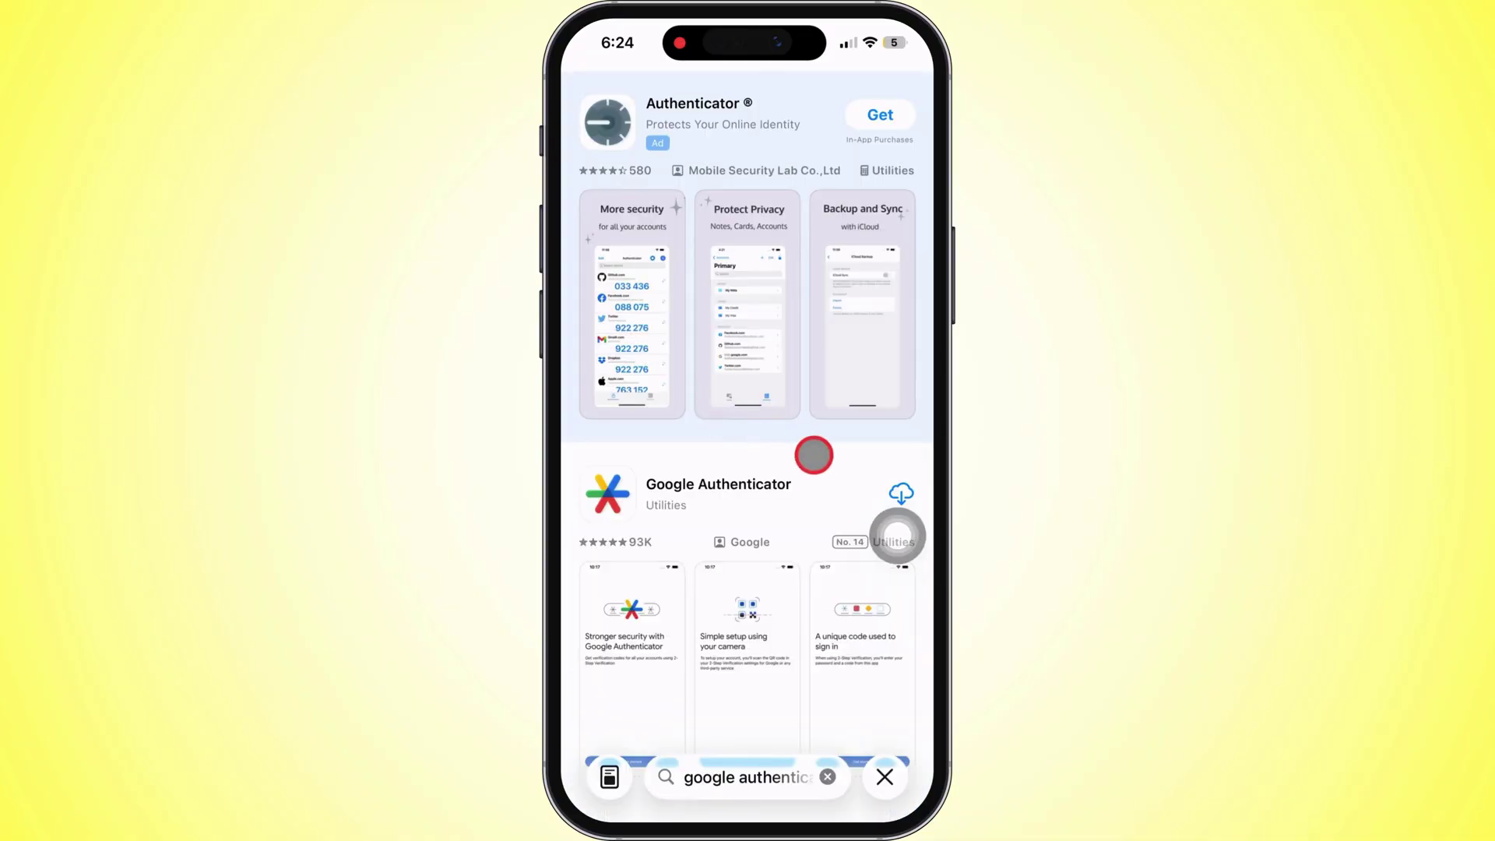
{"action": "left_click", "coordinate": [771, 479]}
- Link the Itechsoft Personal account in Google Authenticator and scan the computer's QR code
{"action": "left_click", "coordinate": [738, 223]}
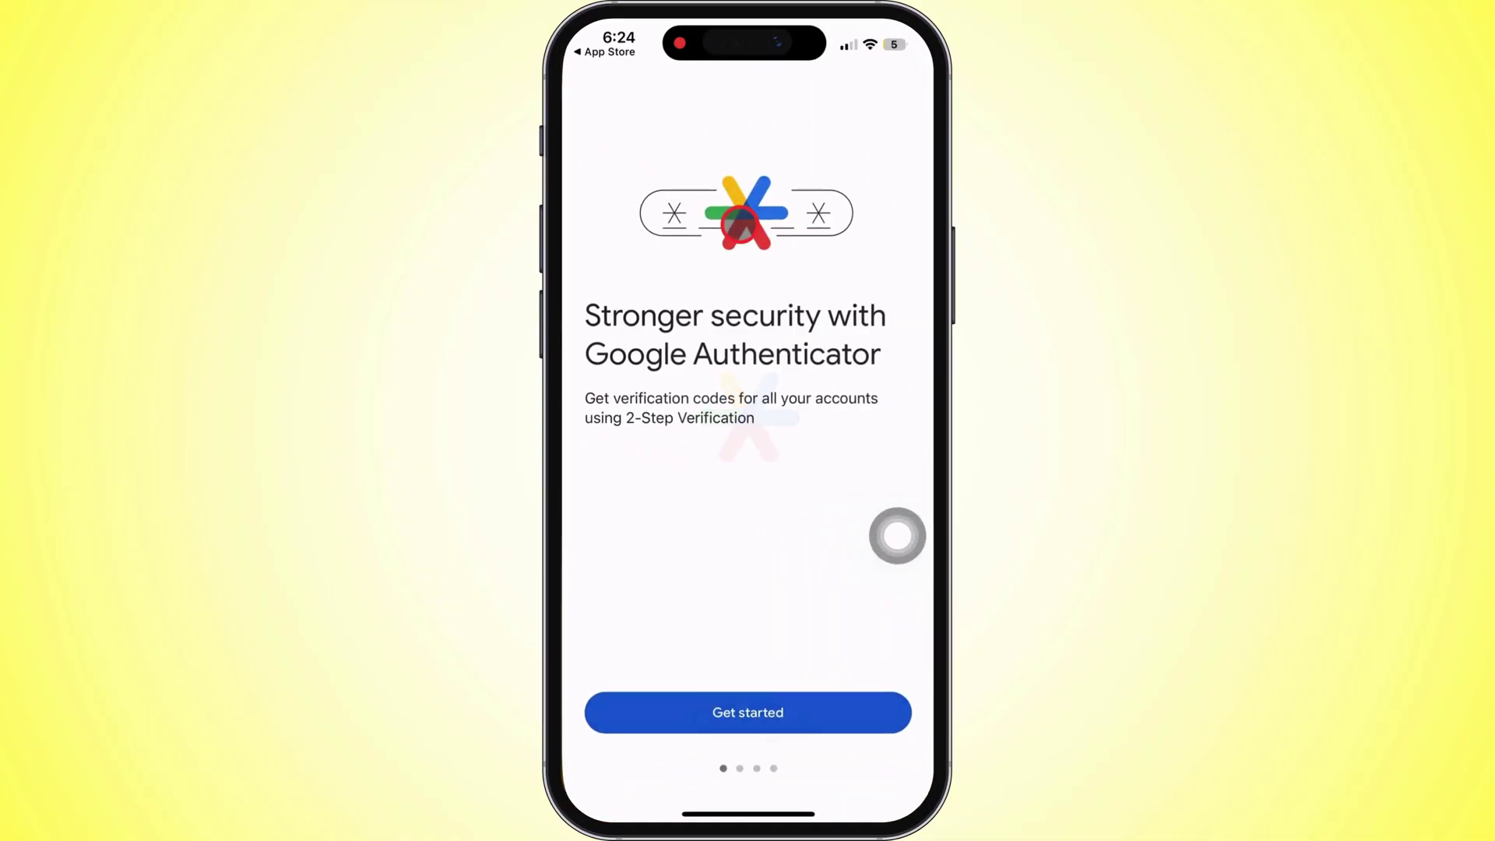
{"action": "left_click", "coordinate": [751, 711]}
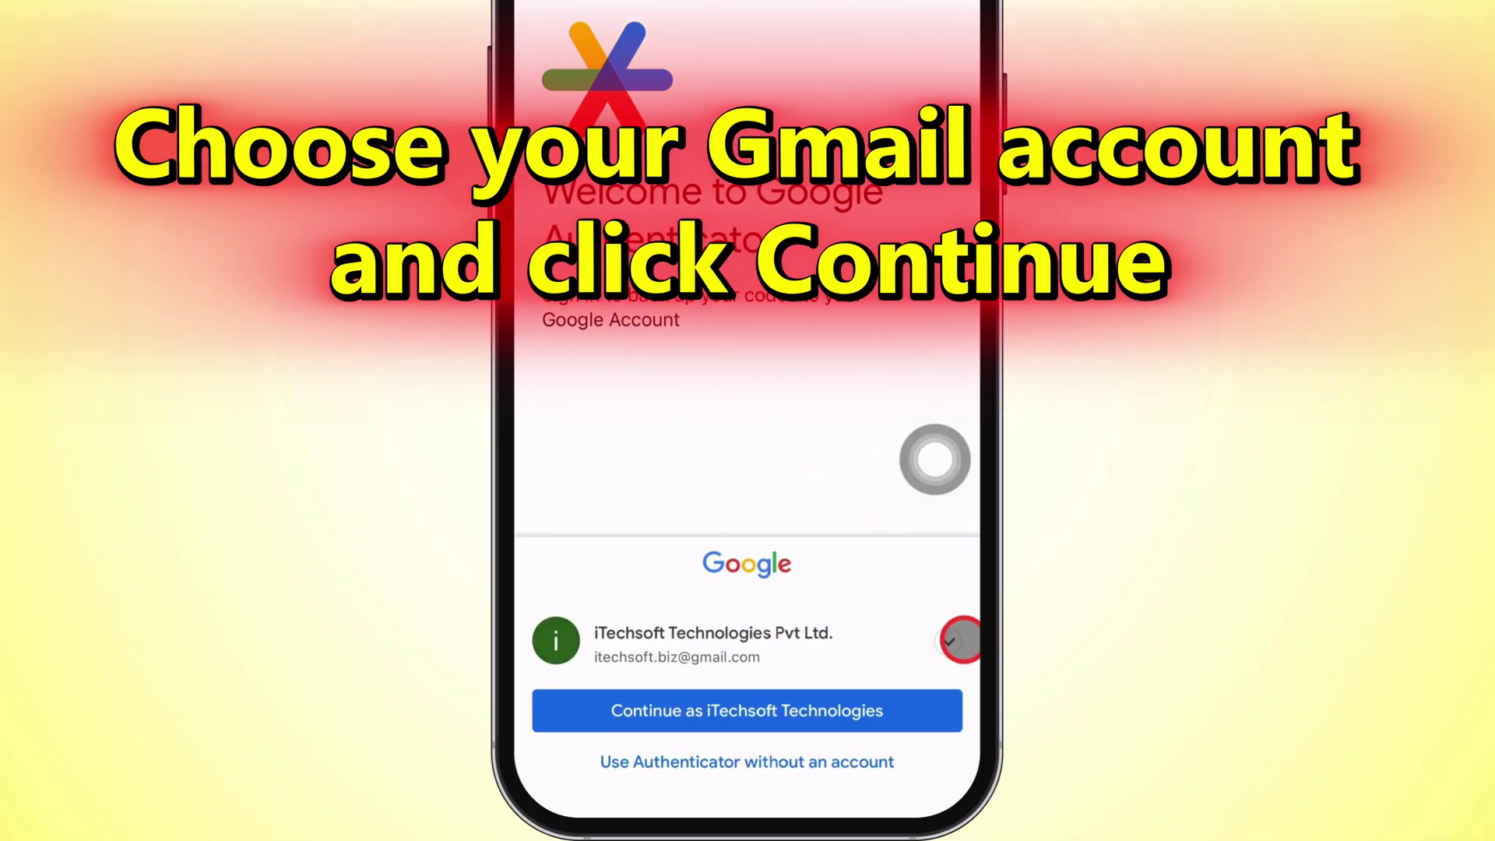
{"action": "left_click", "coordinate": [956, 641]}
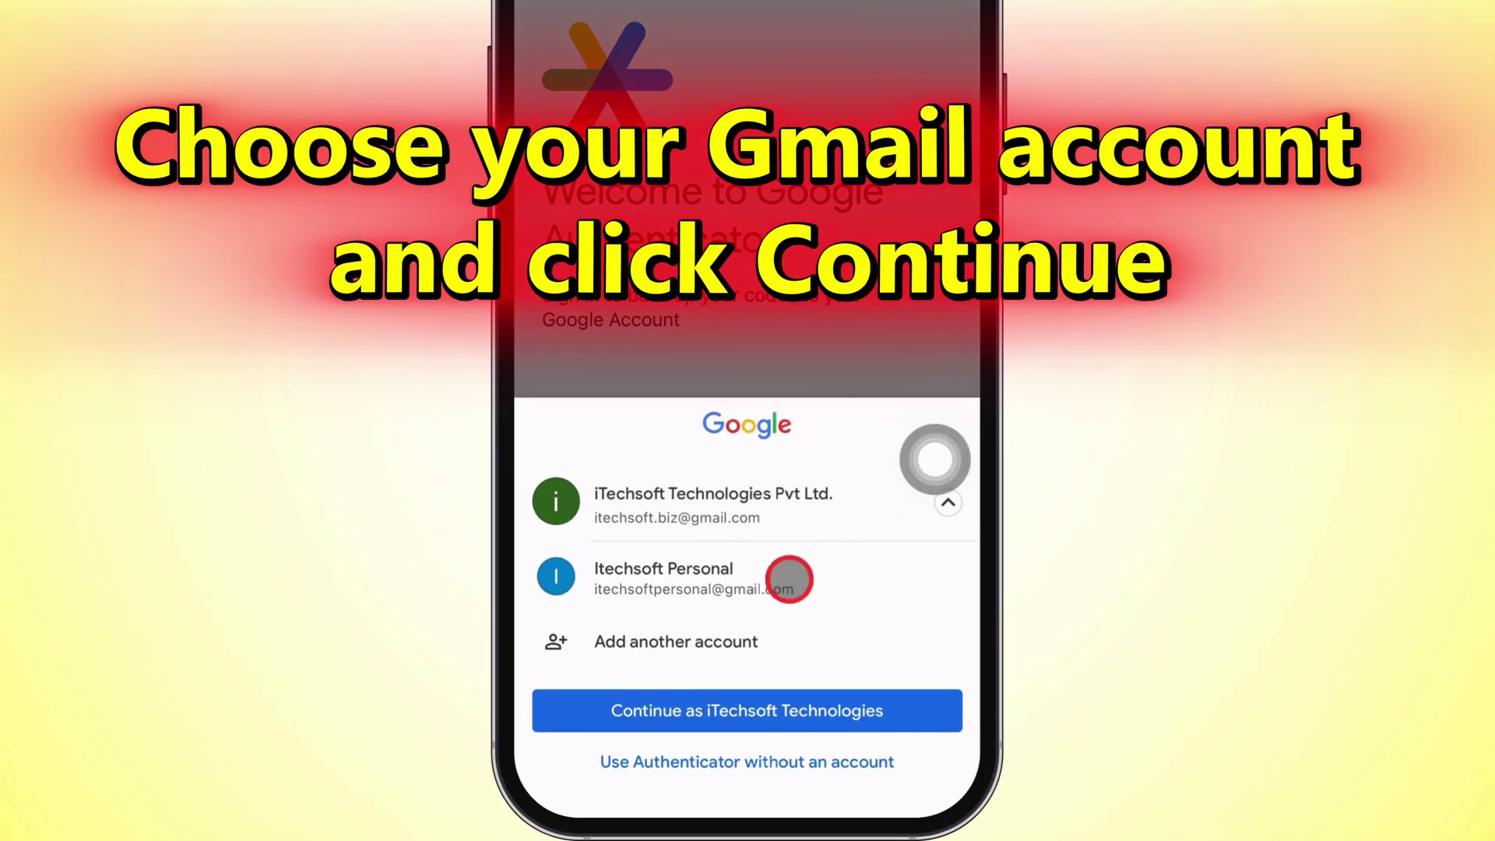
{"action": "left_click", "coordinate": [787, 575]}
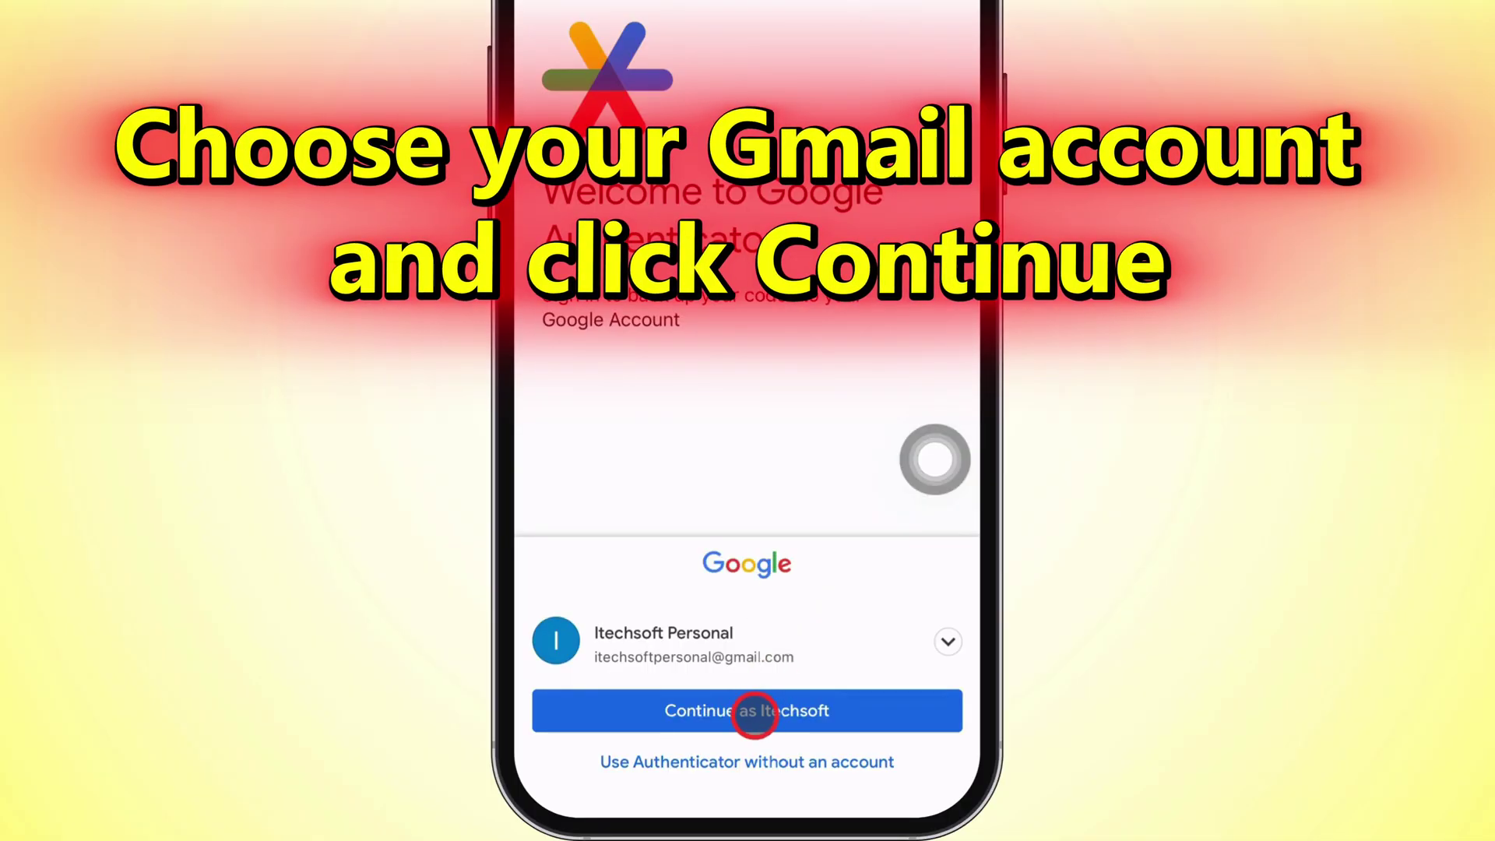
{"action": "left_click", "coordinate": [760, 711]}
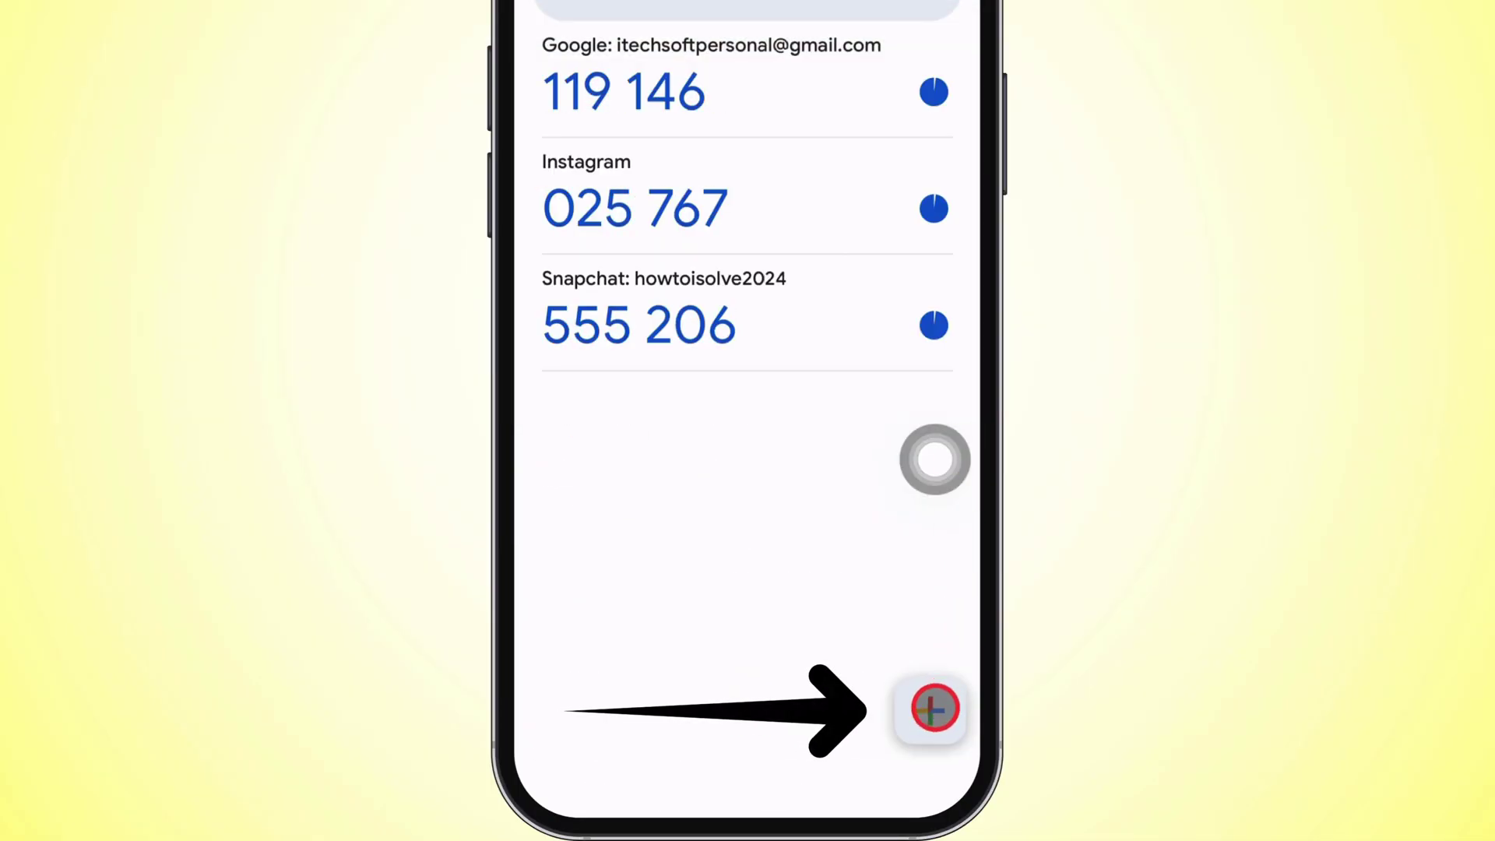
{"action": "left_click", "coordinate": [935, 708]}
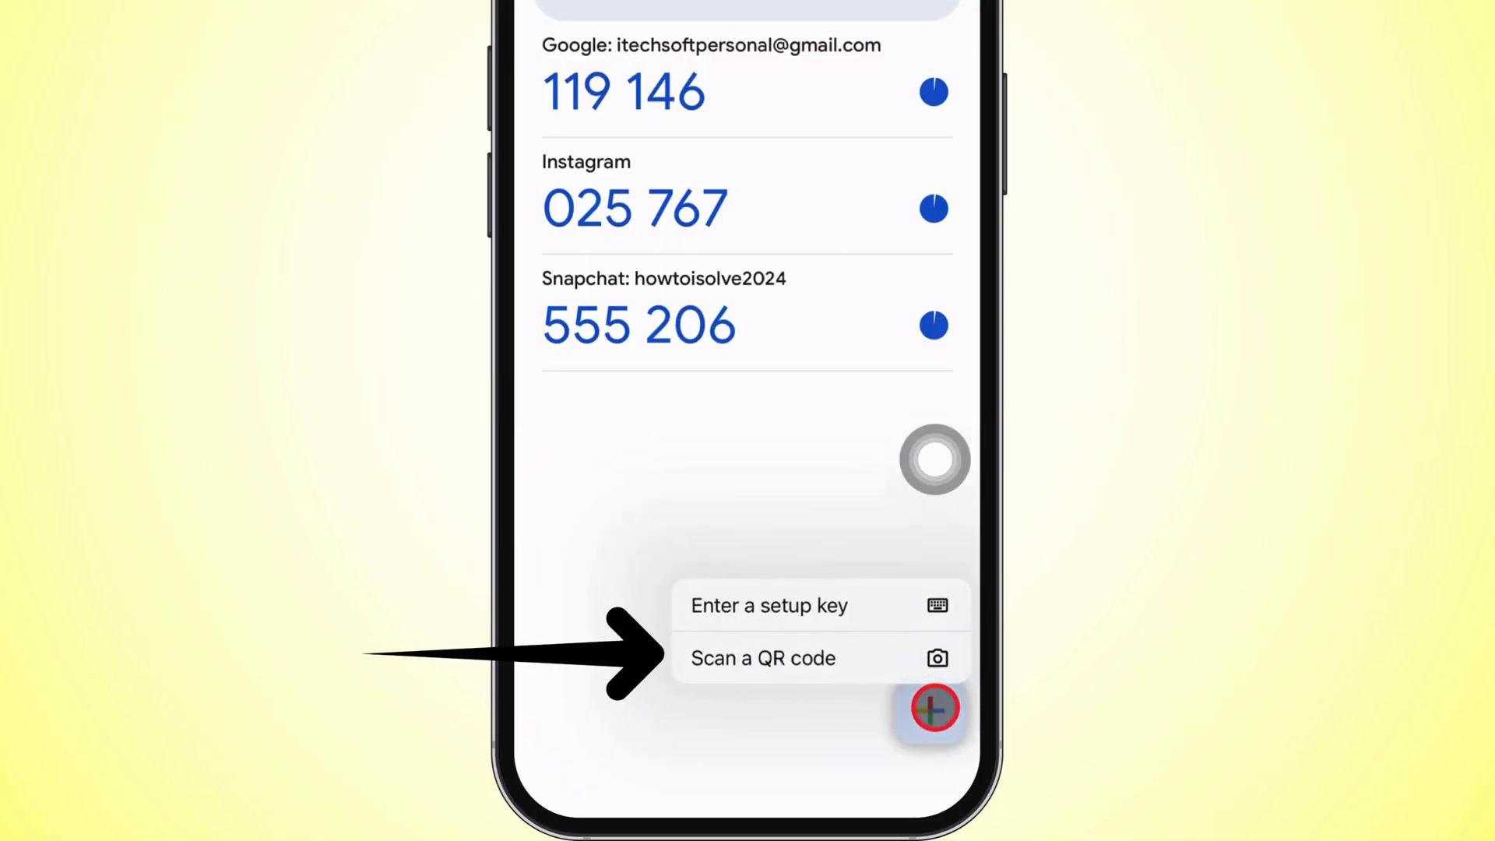
{"action": "left_click", "coordinate": [822, 654]}
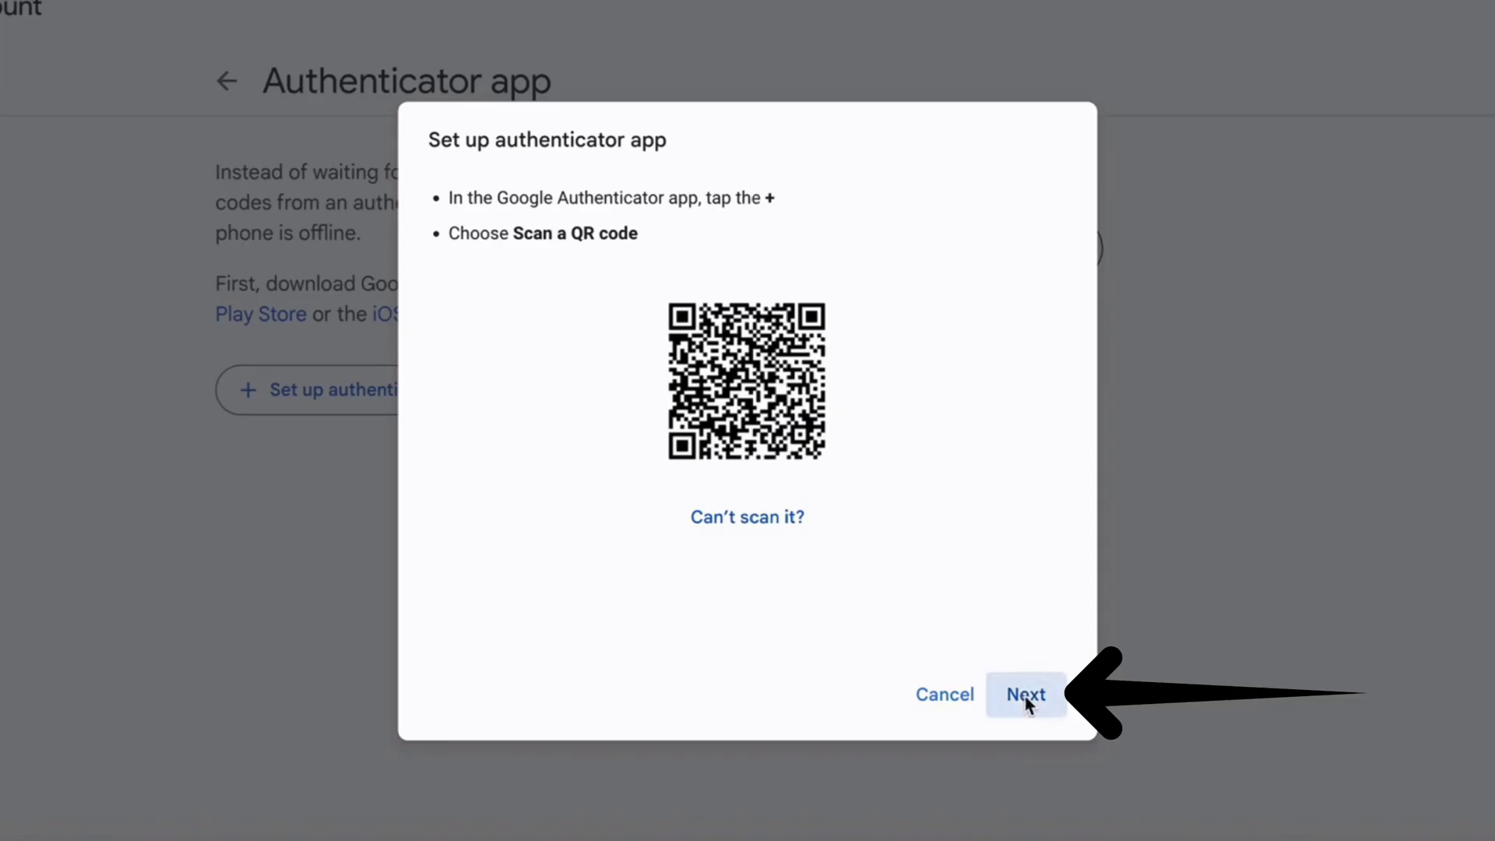
- Enter the 6-digit Authenticator code in Google Account and verify it
{"action": "left_click", "coordinate": [1026, 695]}
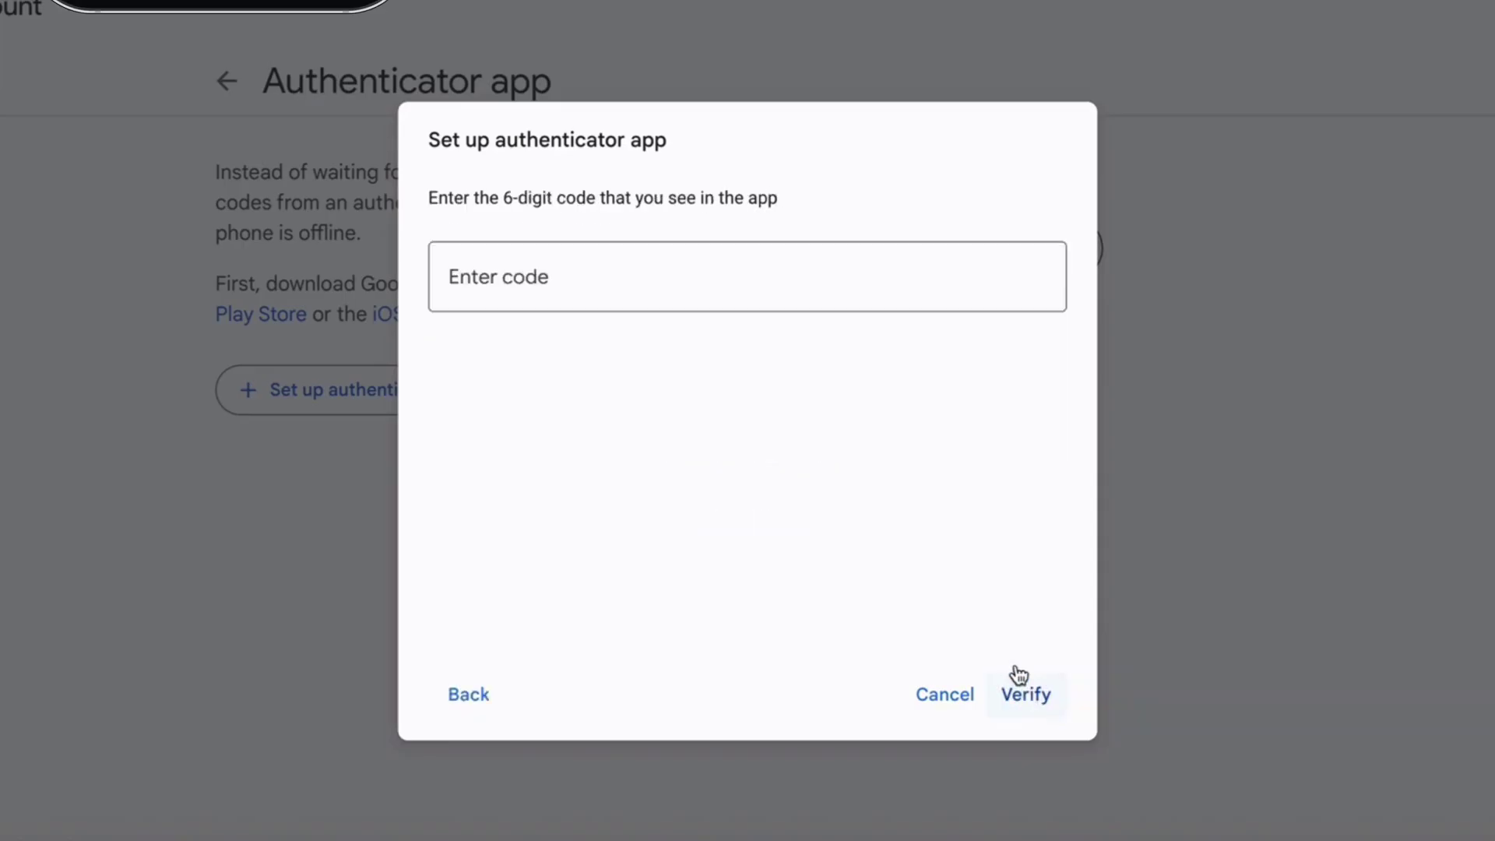
{"action": "left_click", "coordinate": [533, 274]}
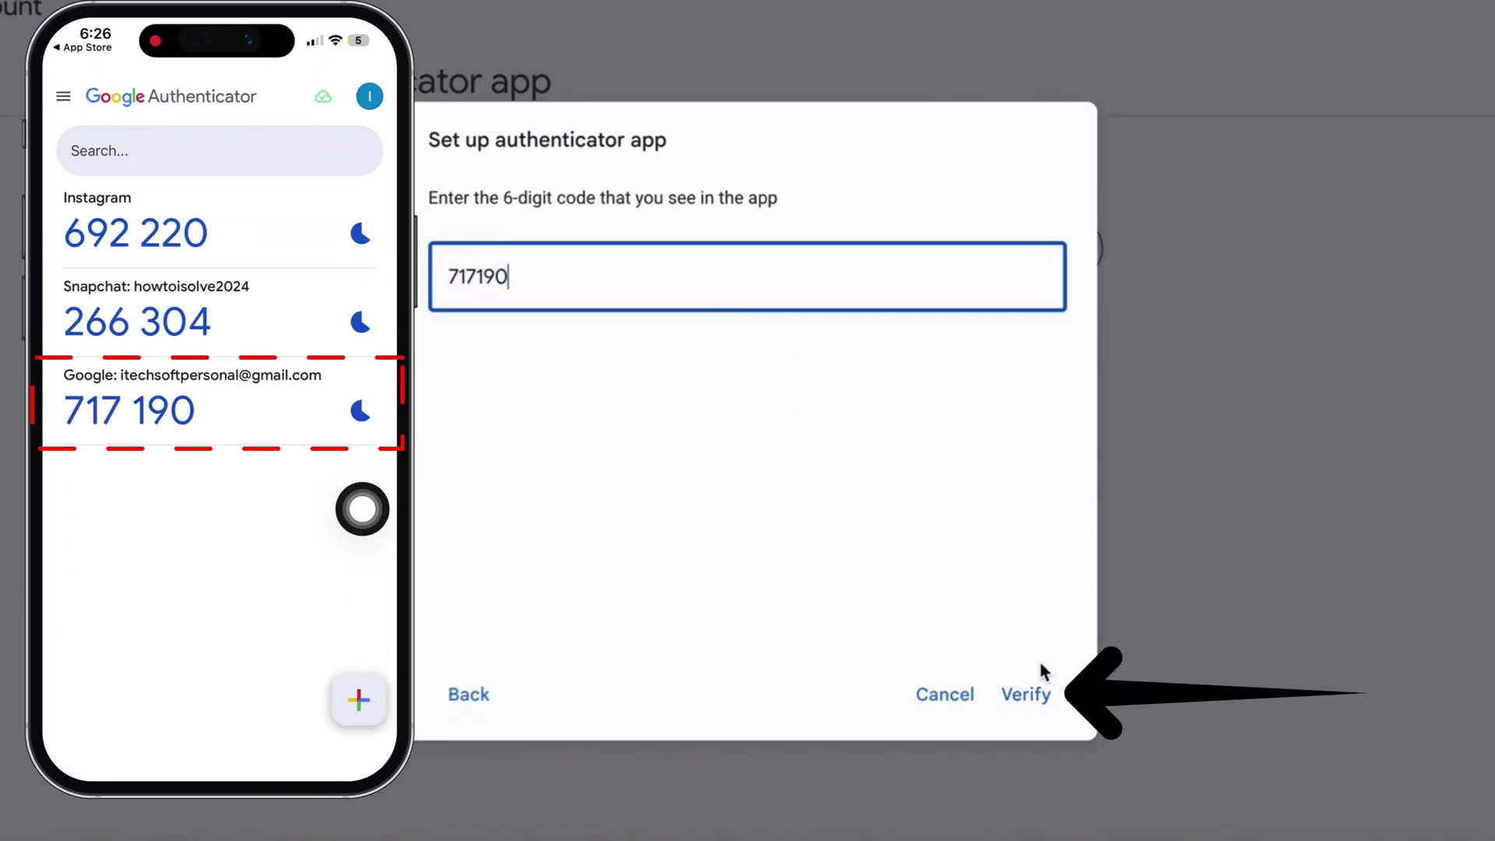
{"action": "left_click", "coordinate": [1030, 715]}
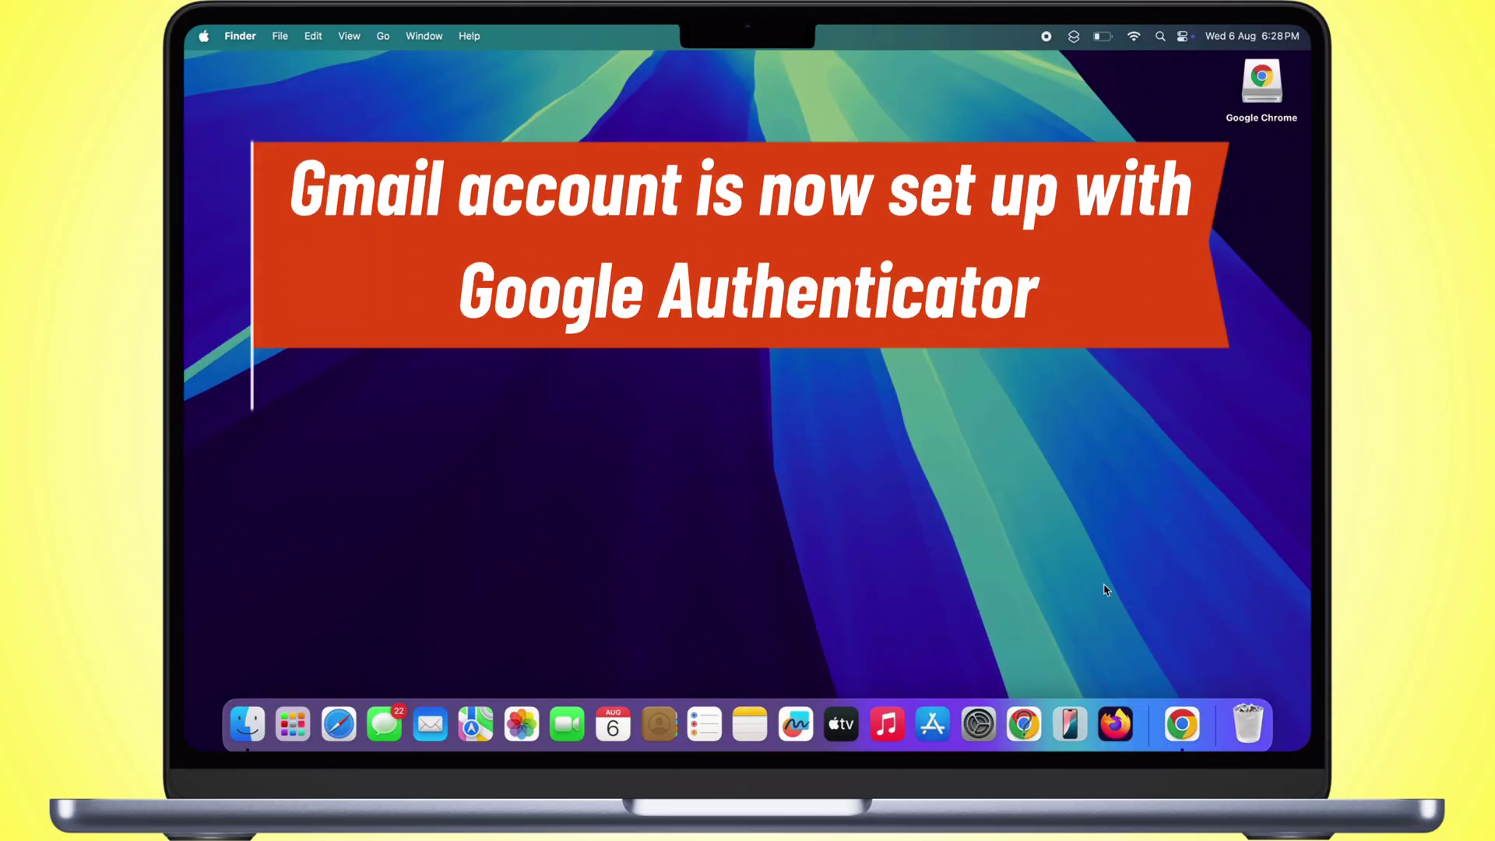
- Sign in to Chrome with the personal account's email and password
{"action": "left_click", "coordinate": [1183, 727]}
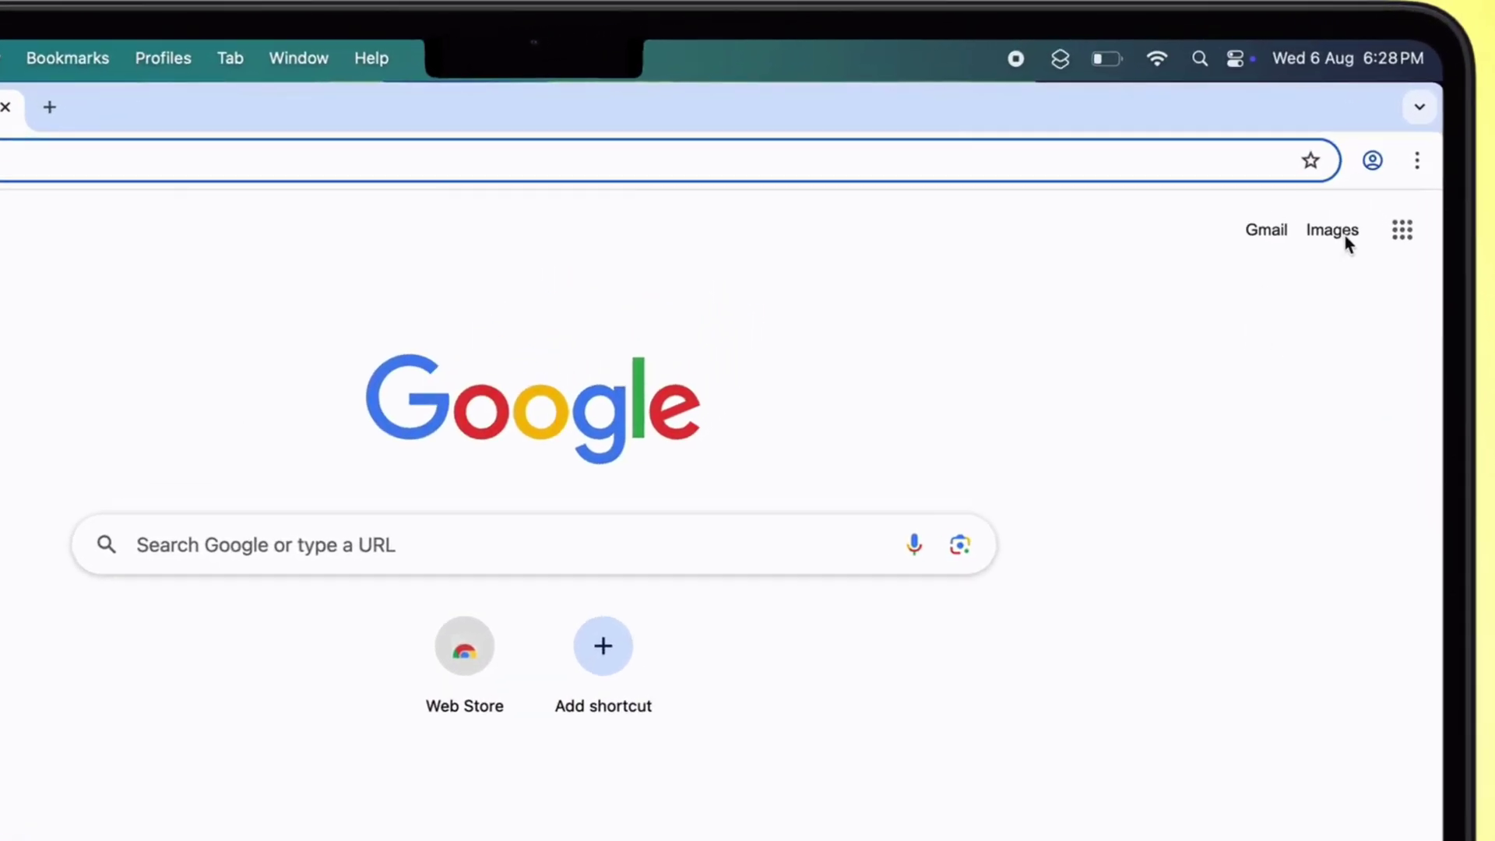
{"action": "left_click", "coordinate": [1378, 167]}
{"action": "left_click", "coordinate": [1185, 424]}
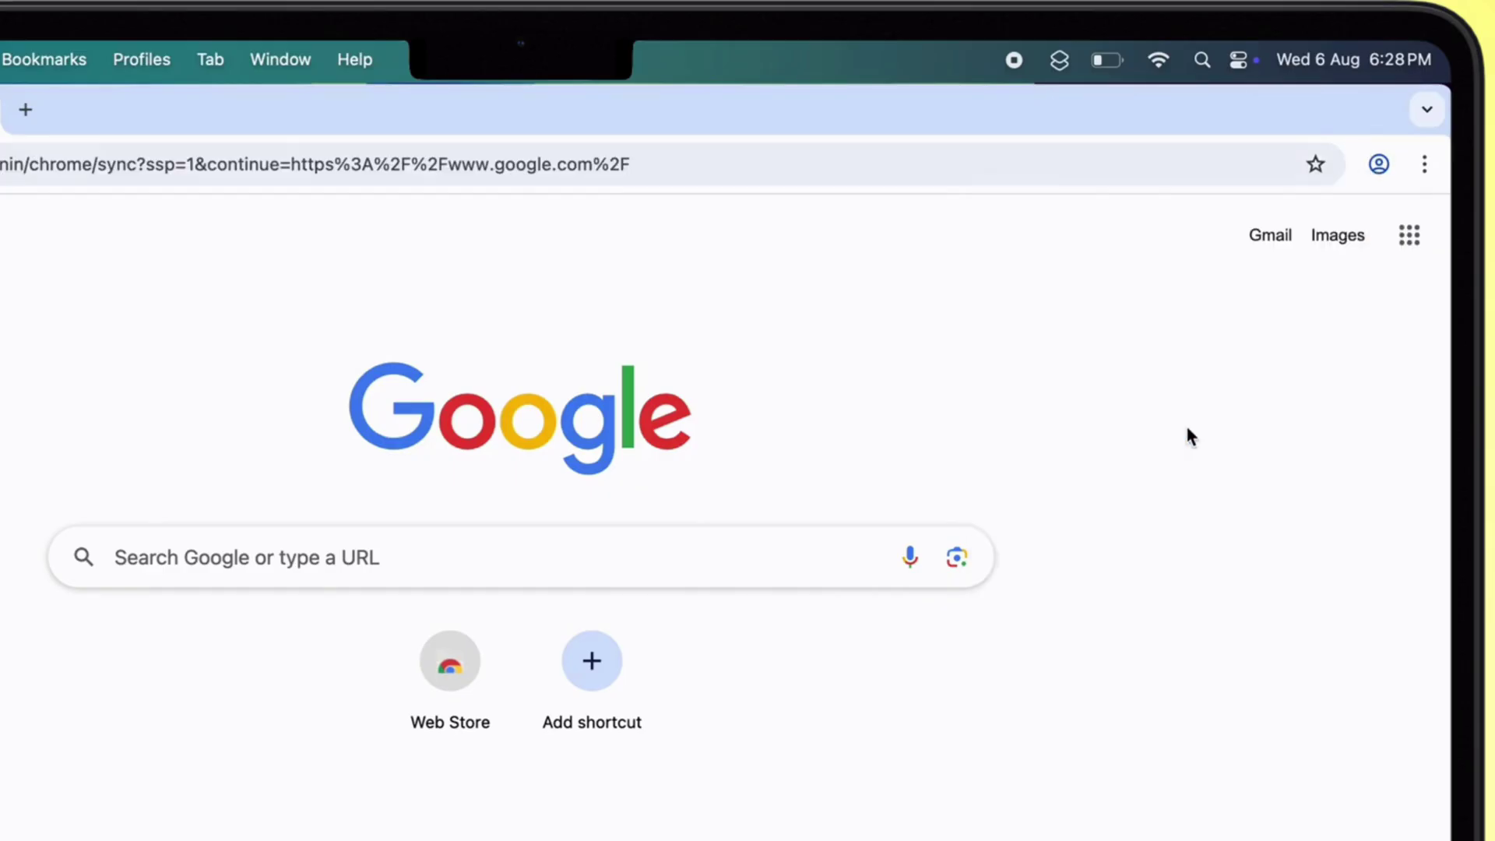
{"action": "left_click", "coordinate": [904, 687]}
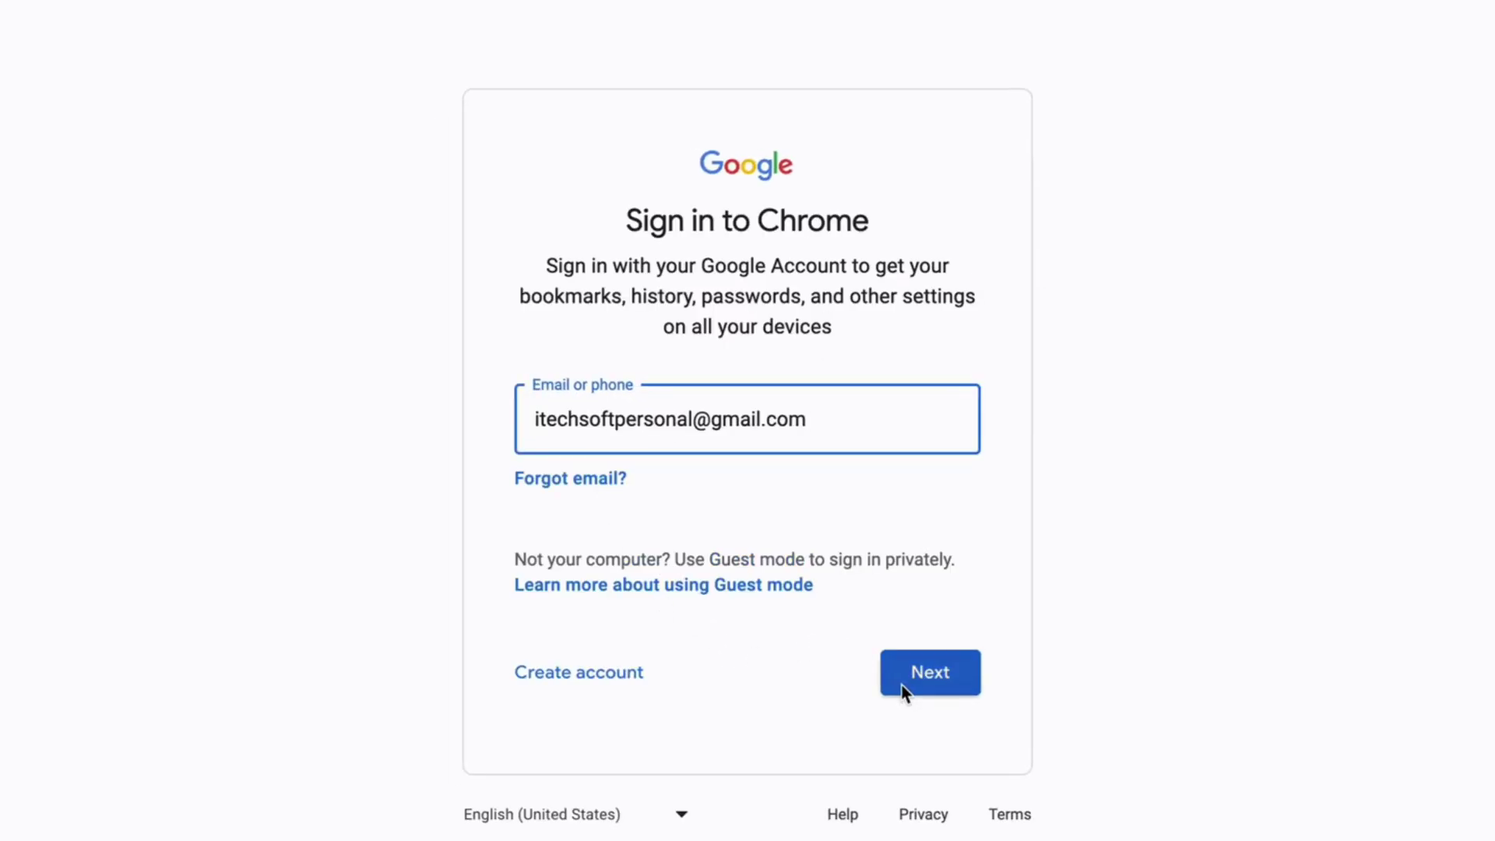
{"action": "type", "text": "••"}
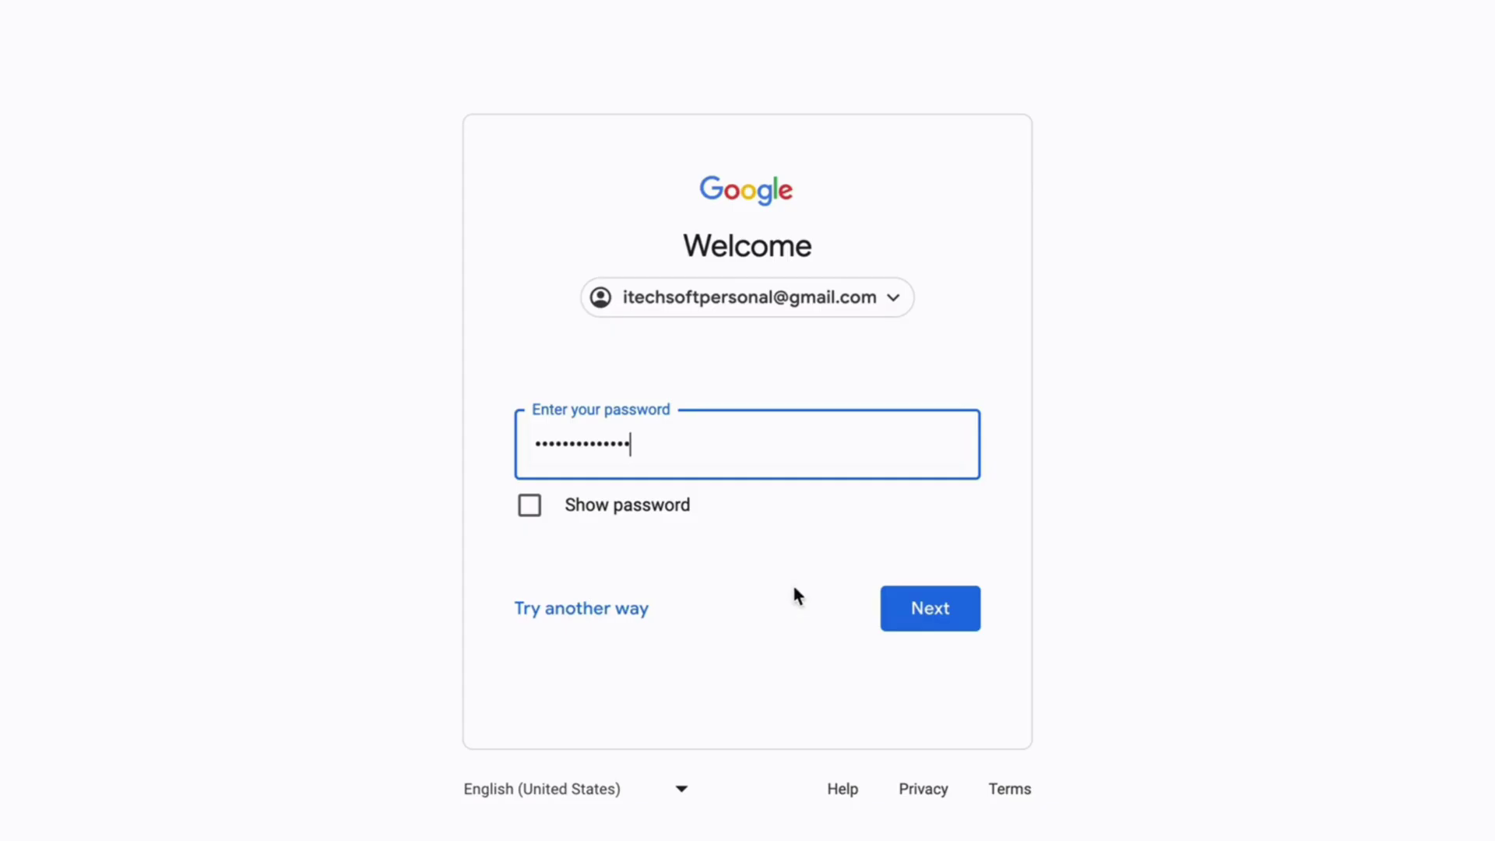
{"action": "left_click", "coordinate": [937, 612]}
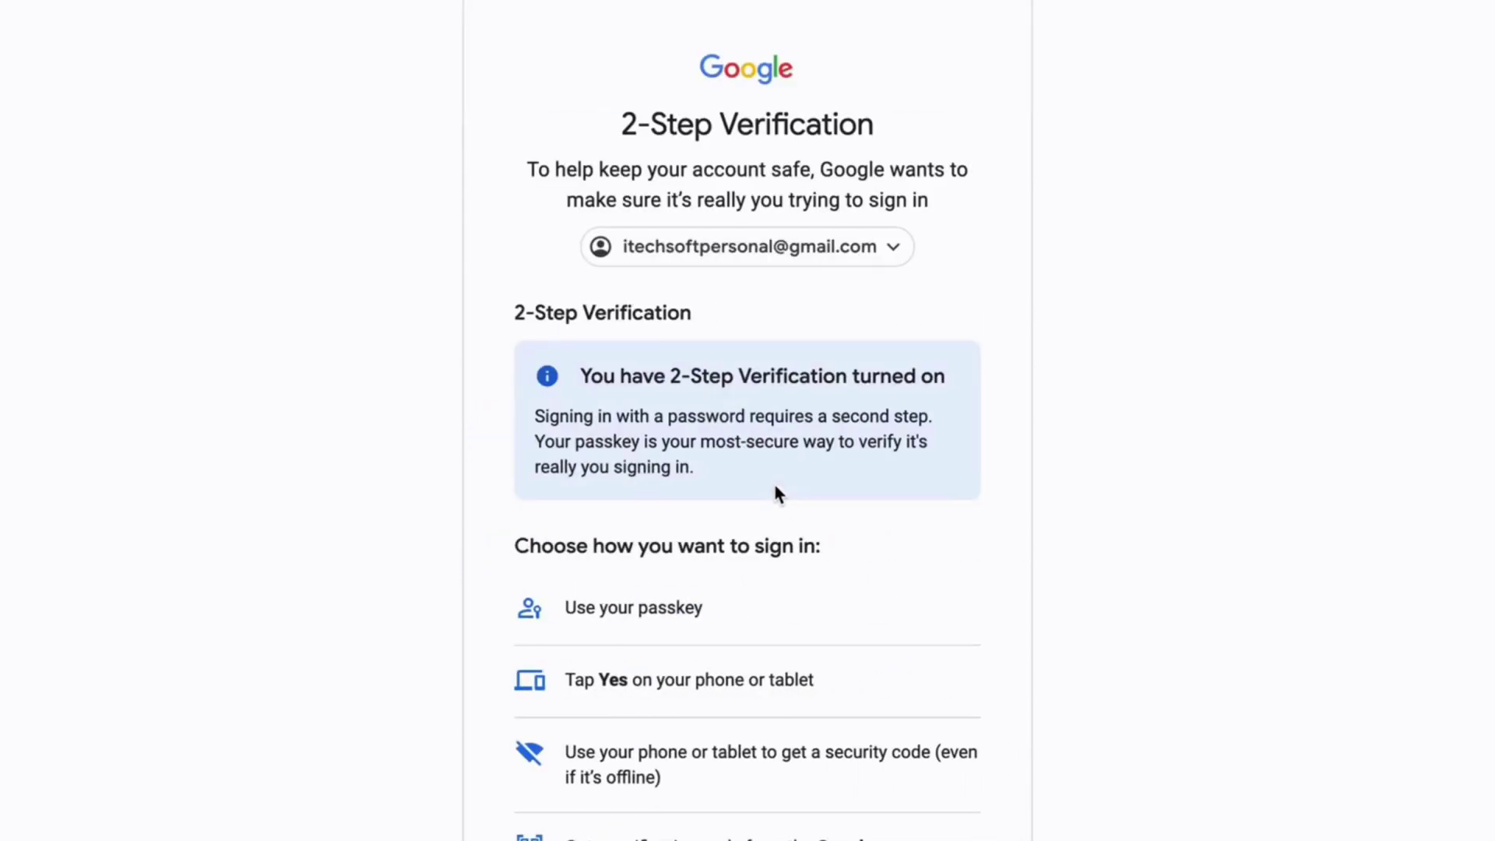
{"action": "scroll", "coordinate": [777, 493], "scroll_direction": "down", "scroll_amount": 3}
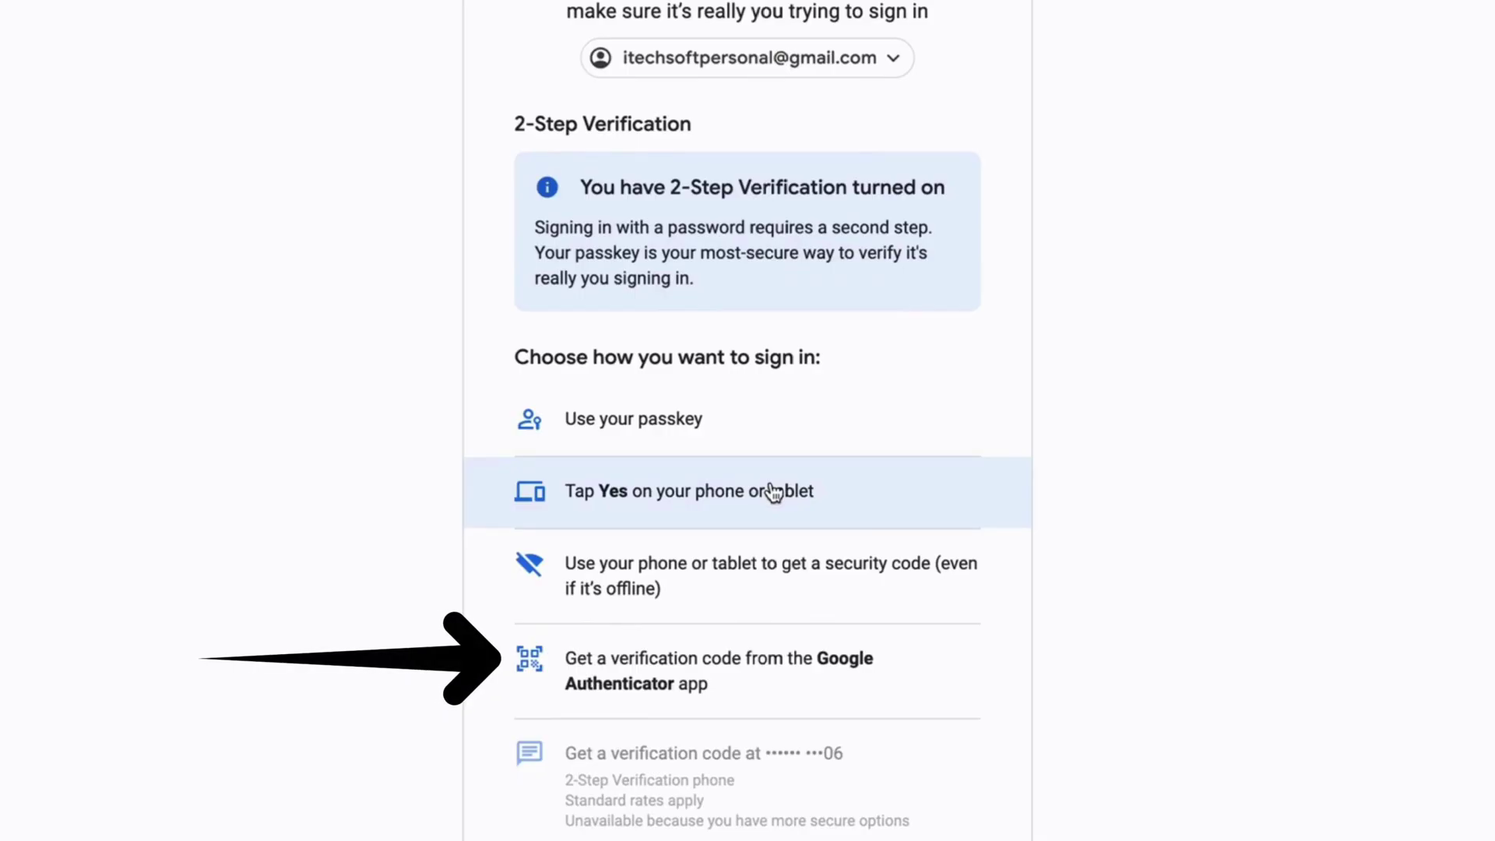
- Pass 2-Step Verification with a Google Authenticator code and confirm the signed-in account
{"action": "left_click", "coordinate": [685, 687]}
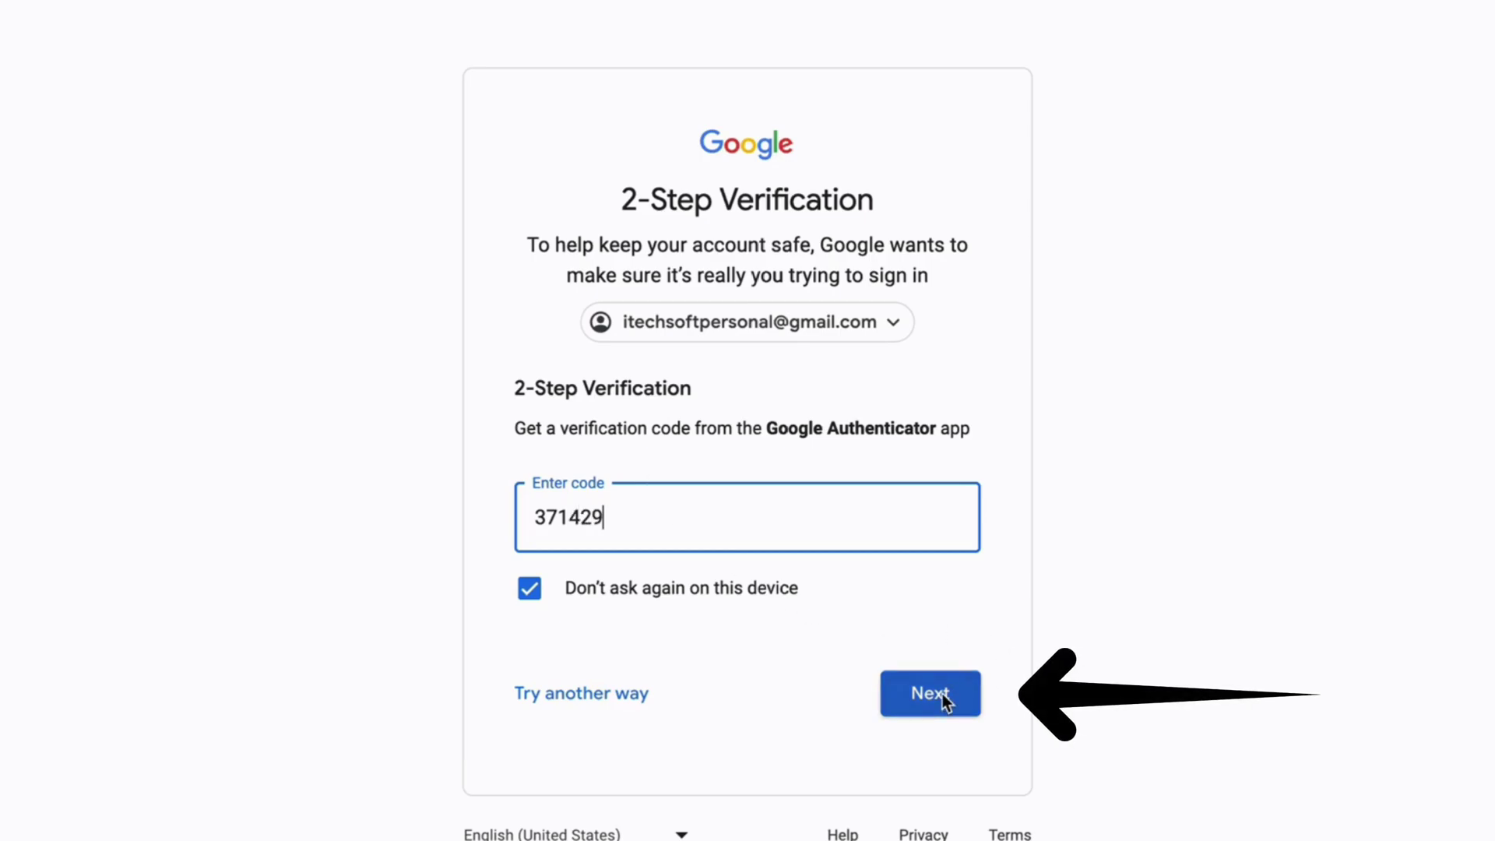
{"action": "left_click", "coordinate": [941, 696]}
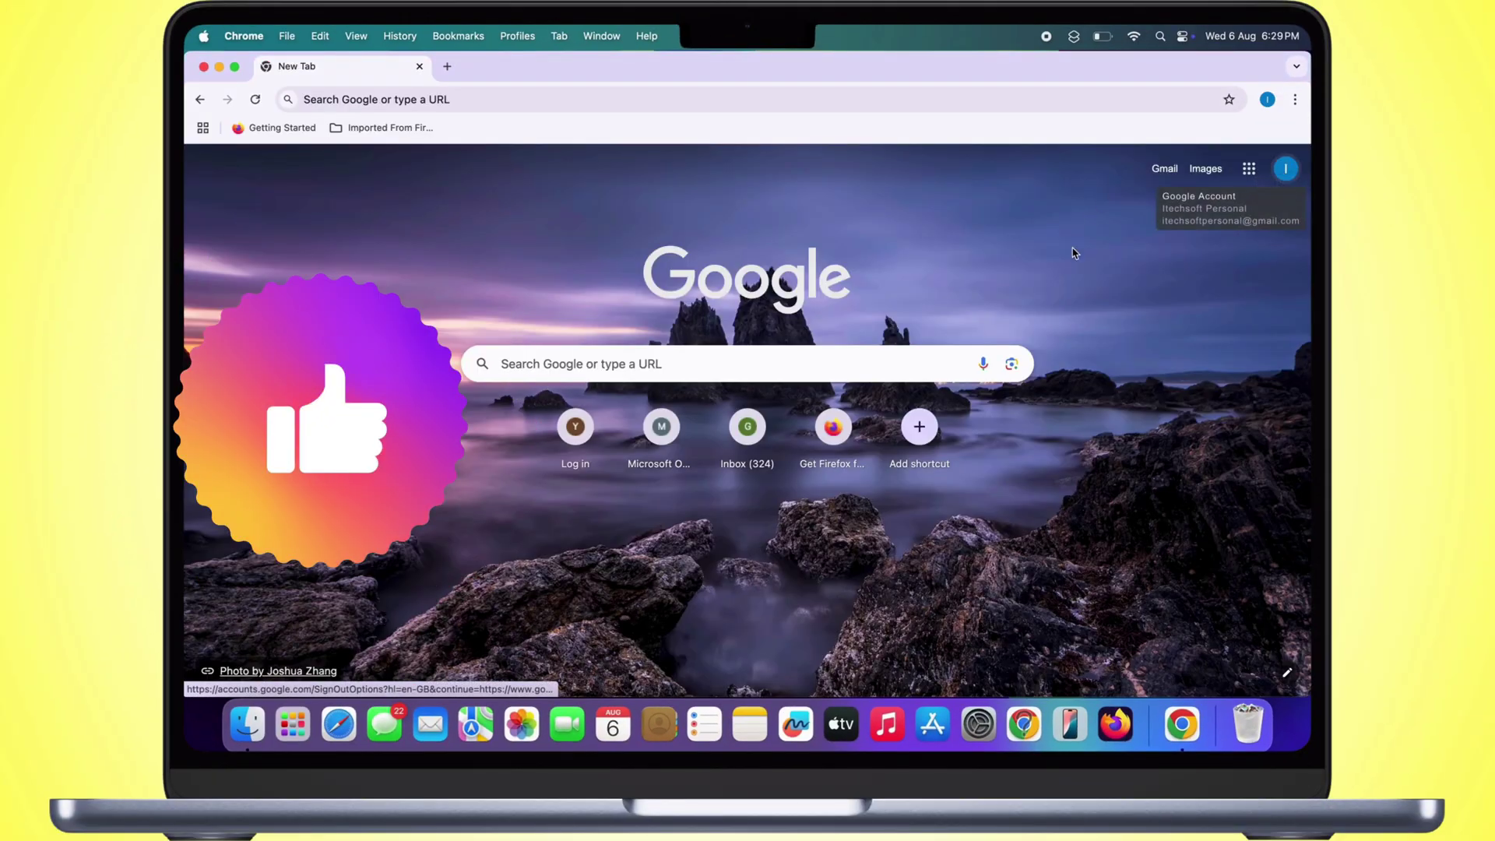
{"action": "left_click", "coordinate": [1285, 170]}
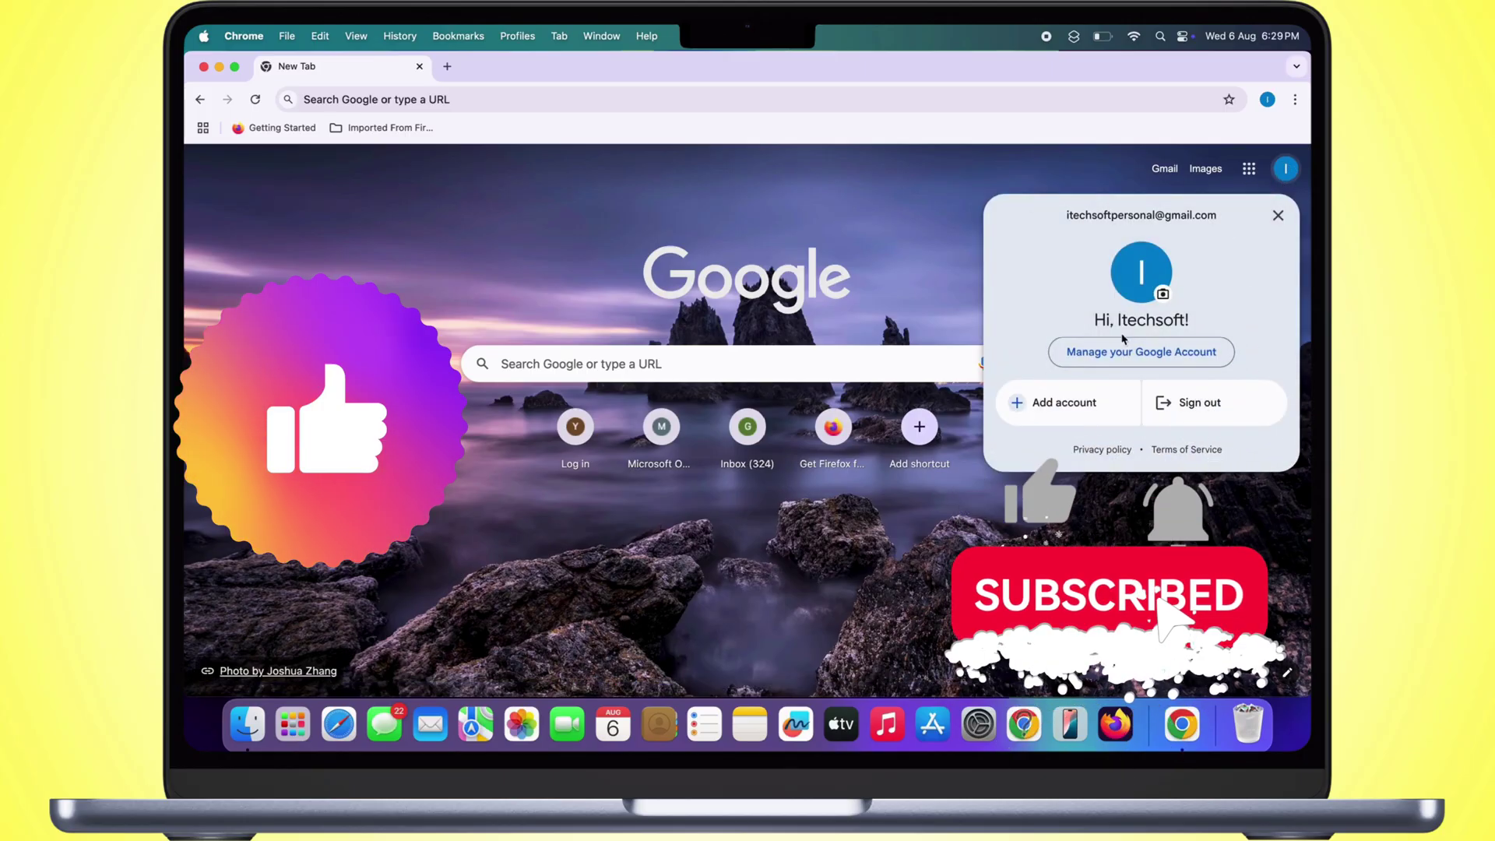
{"action": "left_click", "coordinate": [740, 182]}
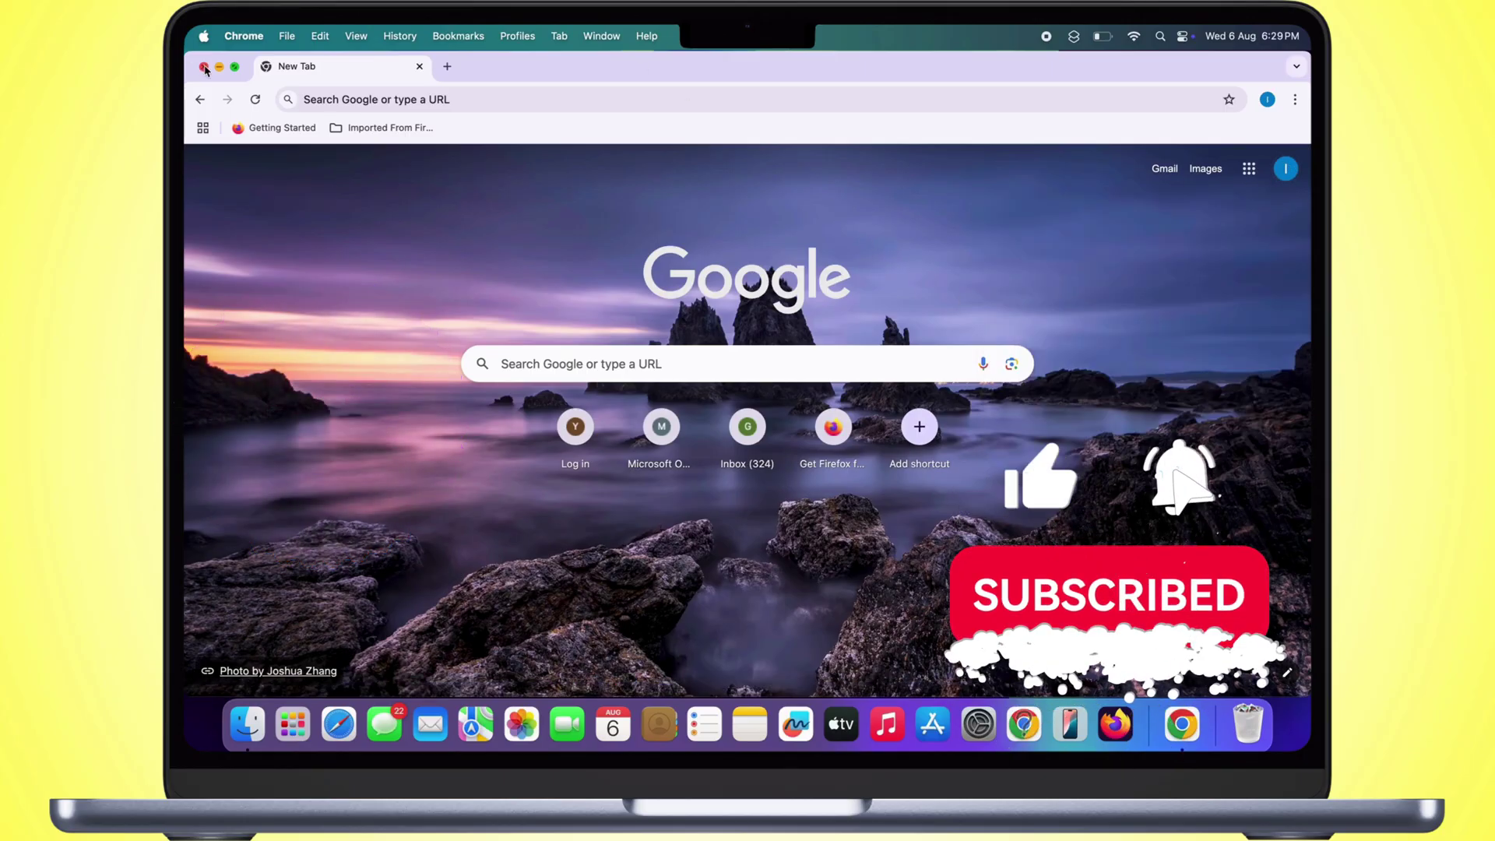